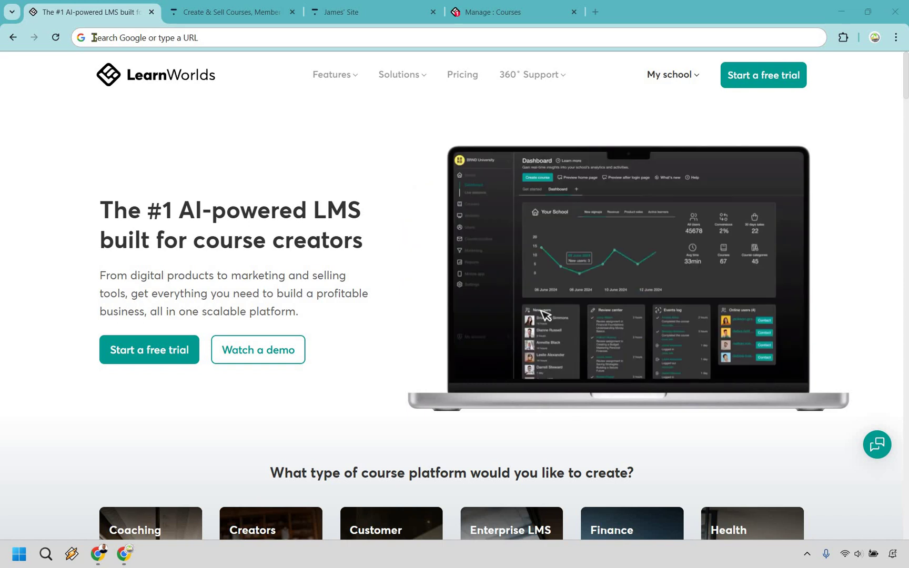
Switch to the Thinkific homepage tab
key("ctrl+Tab")
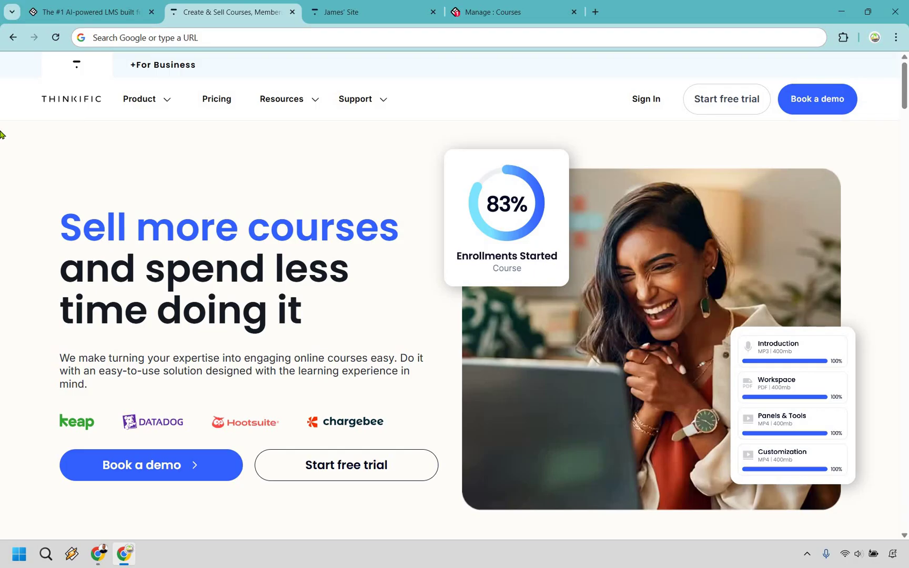
Submit the social media course description to Thinkific's AI course generator
left_click(395, 11)
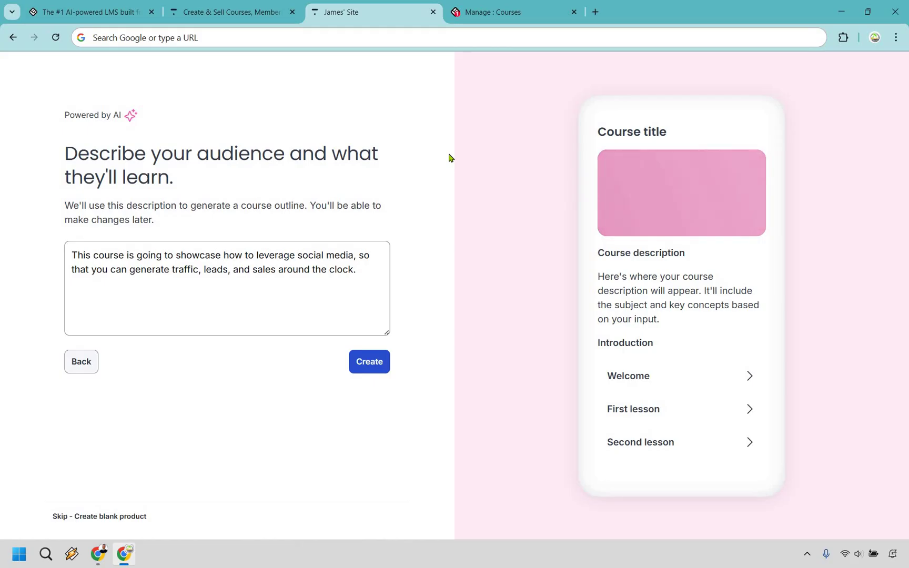
left_click(370, 364)
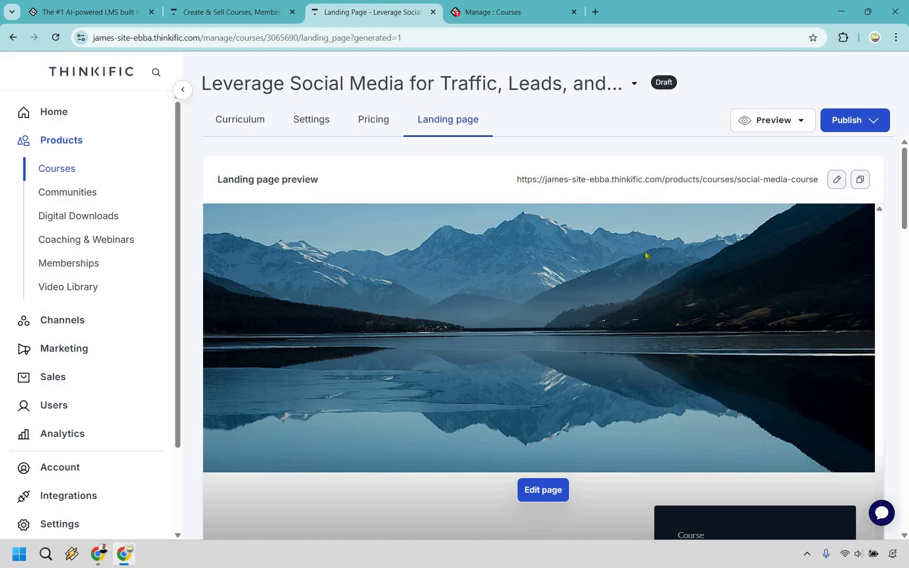
Scroll the generated landing page down to its five-chapter Course Curriculum, then back up
scroll(640, 261, "down", 1)
scroll(640, 261, "down", 4)
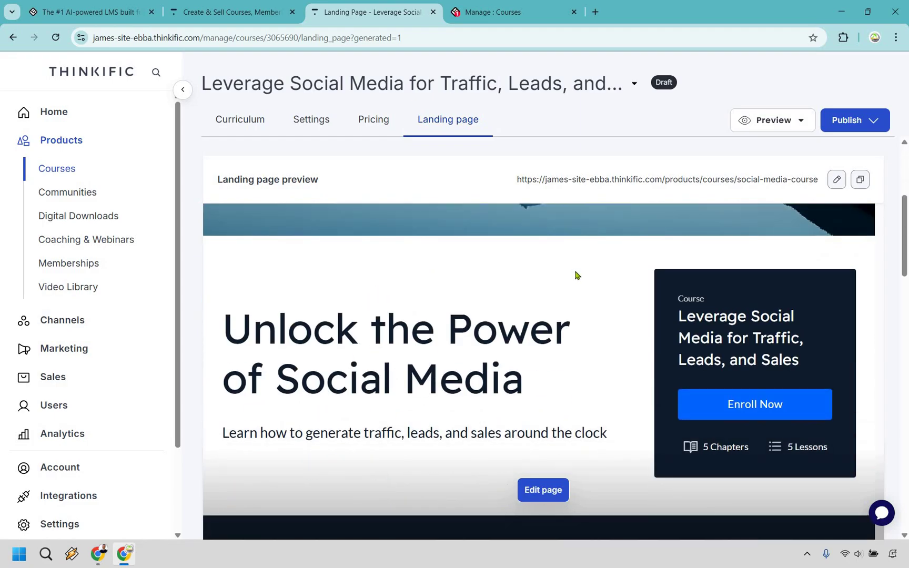
scroll(524, 360, "down", 4)
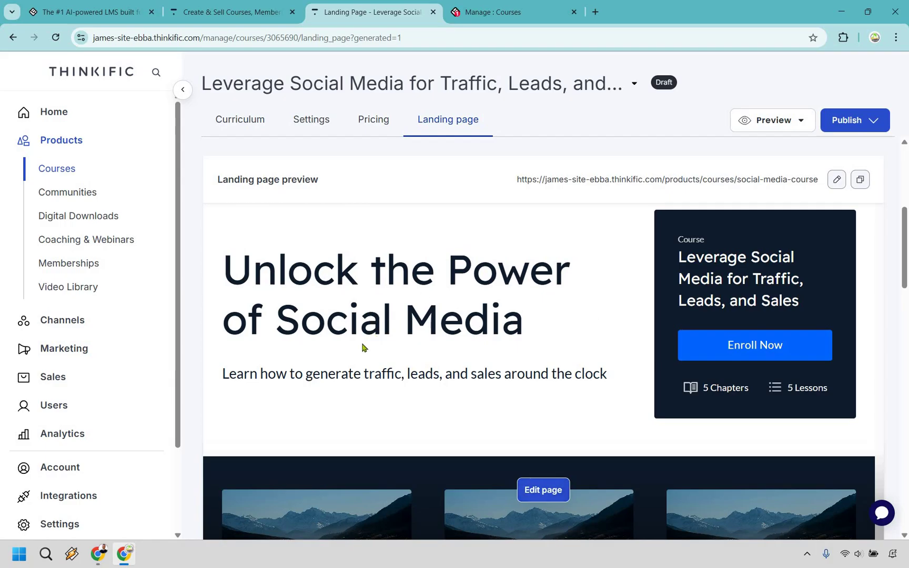
scroll(319, 318, "down", 2)
scroll(319, 318, "down", 4)
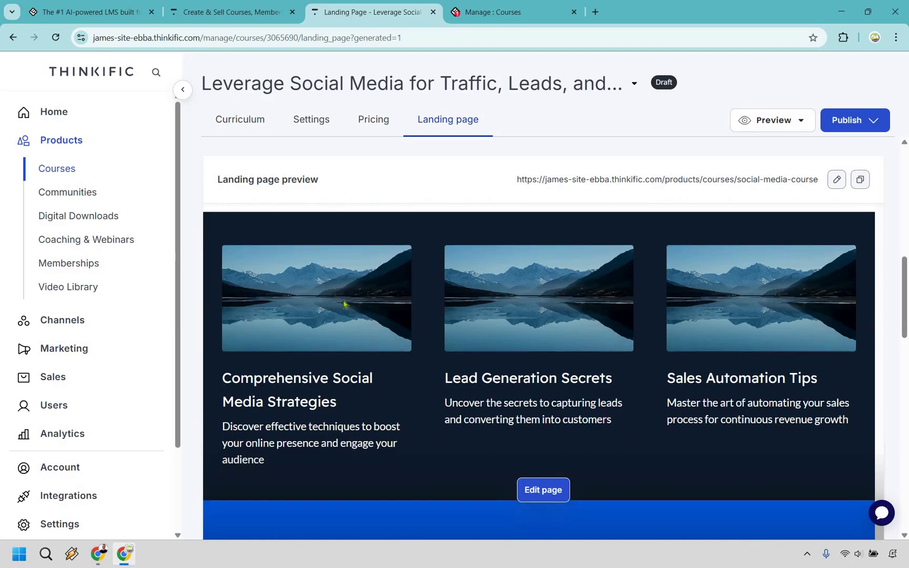
scroll(343, 304, "down", 2)
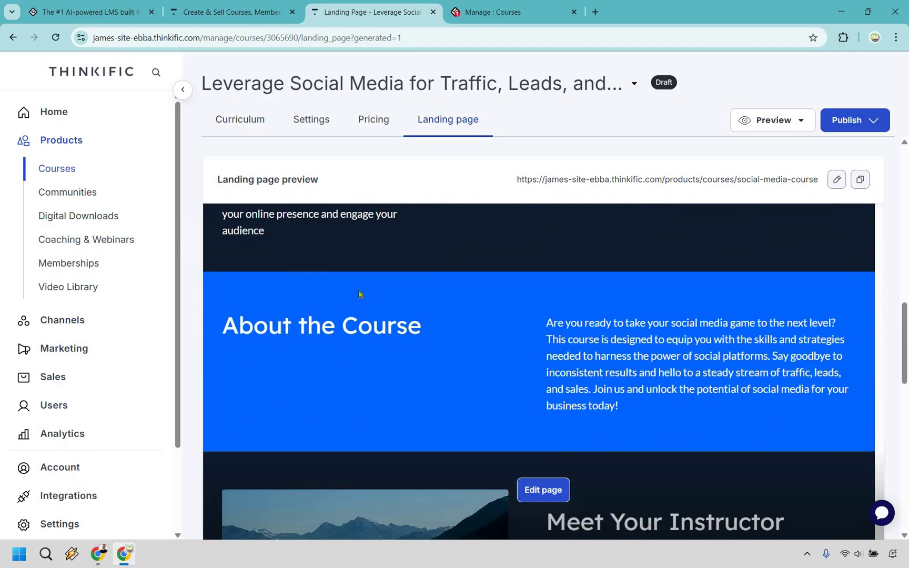
scroll(359, 293, "down", 4)
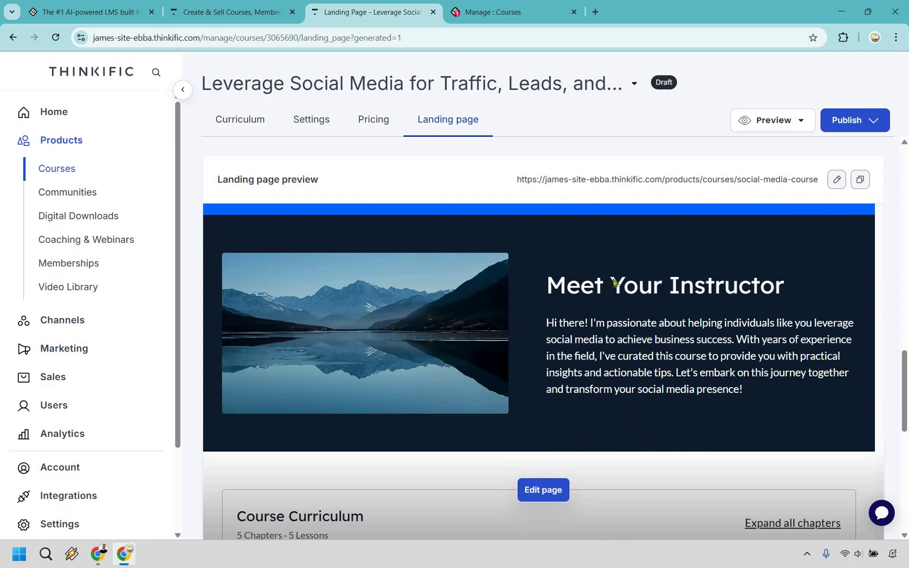
scroll(608, 284, "down", 4)
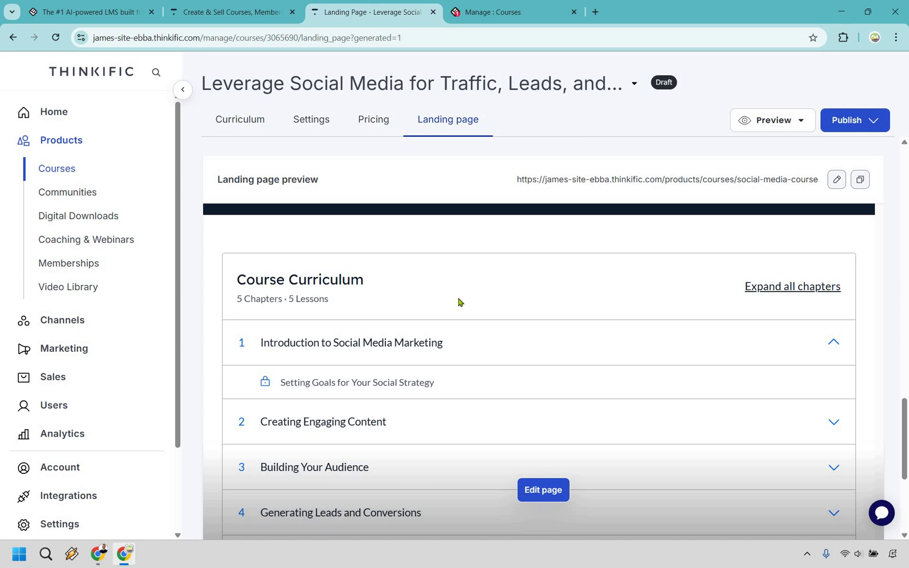
scroll(458, 302, "down", 1)
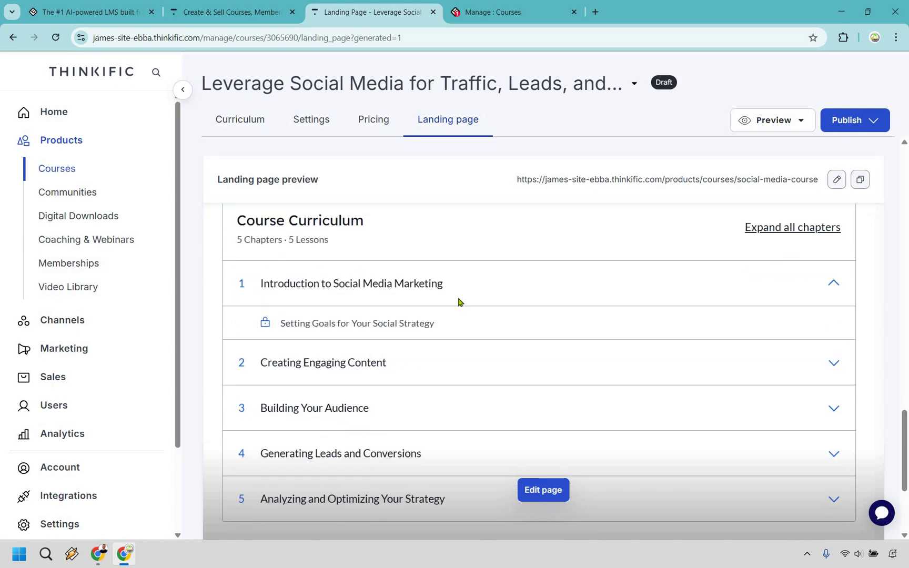
scroll(469, 319, "down", 3)
scroll(469, 319, "up", 7)
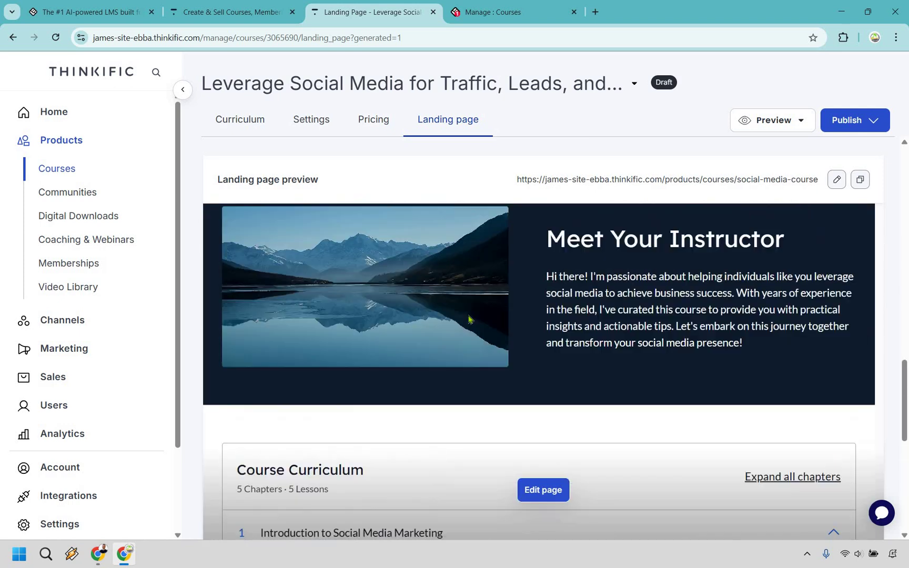
scroll(469, 318, "up", 15)
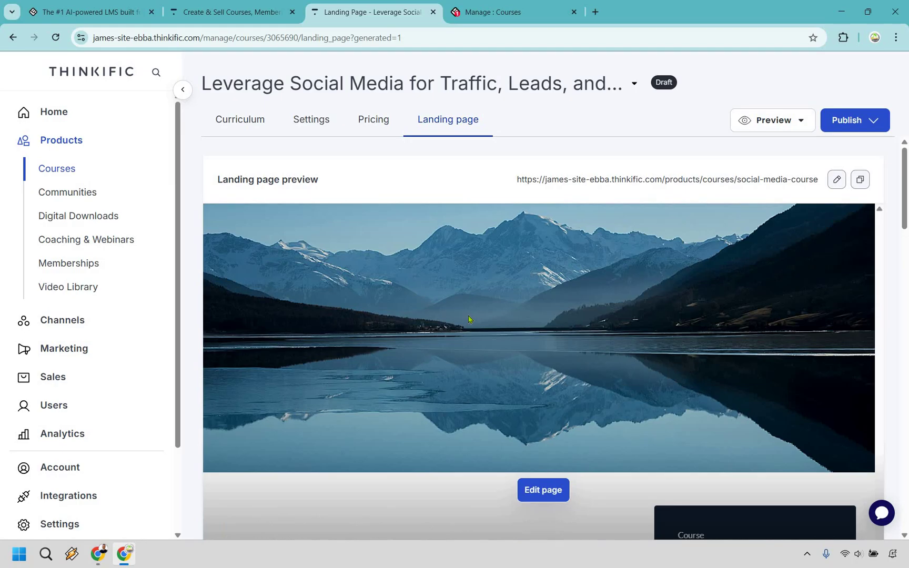
In the Curriculum, add a new chapter titled 'Introduction' at the end
left_click(250, 125)
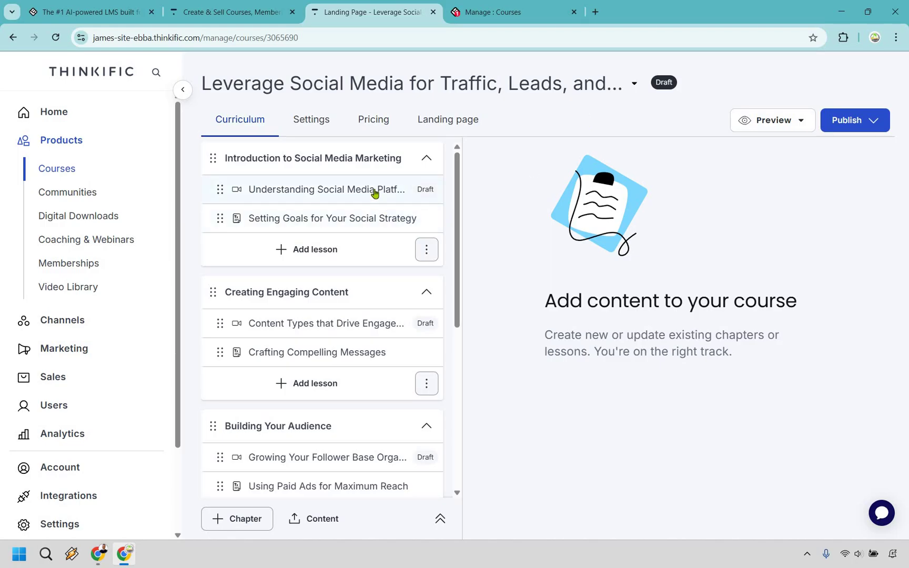
scroll(371, 320, "down", 6)
scroll(370, 335, "up", 5)
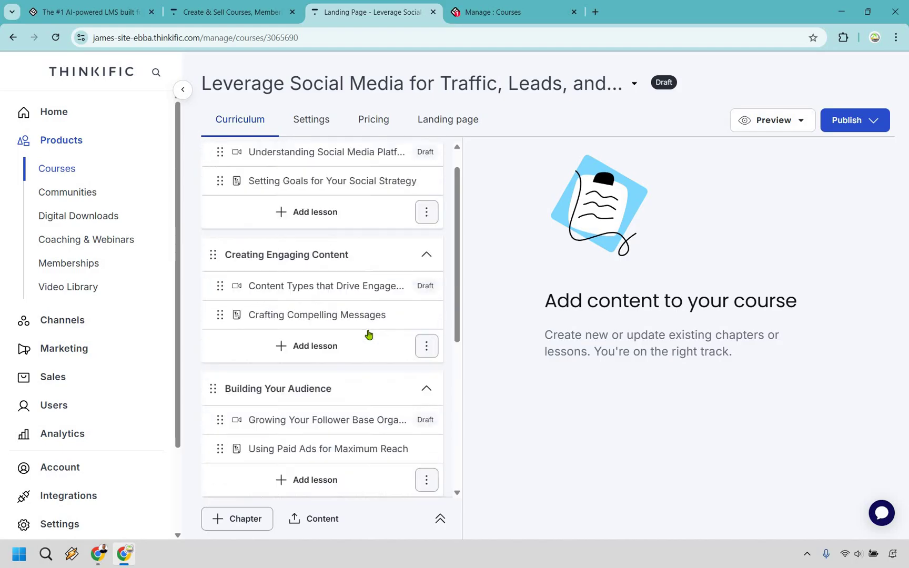
scroll(369, 334, "down", 5)
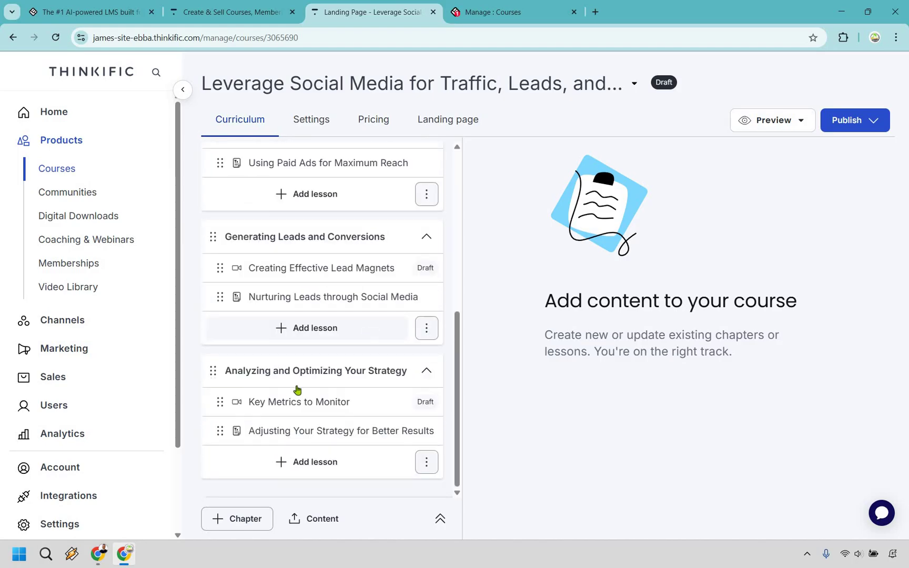
left_click(225, 521)
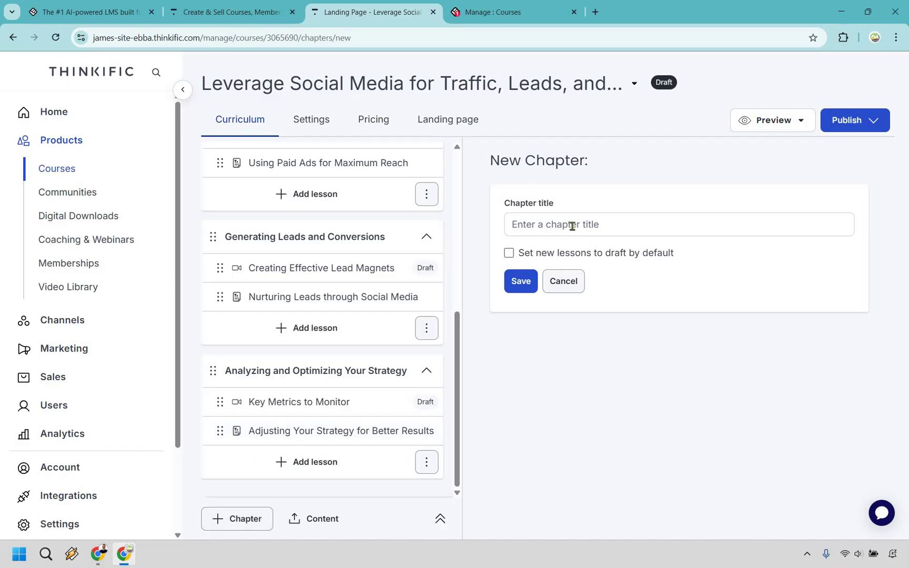
left_click(572, 226)
type("Introduc")
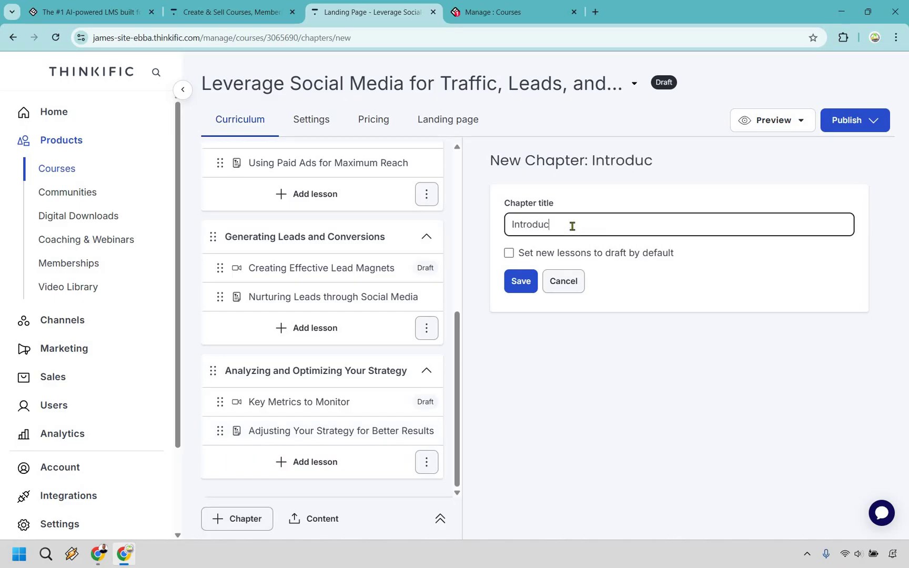
type("tion")
left_click(522, 290)
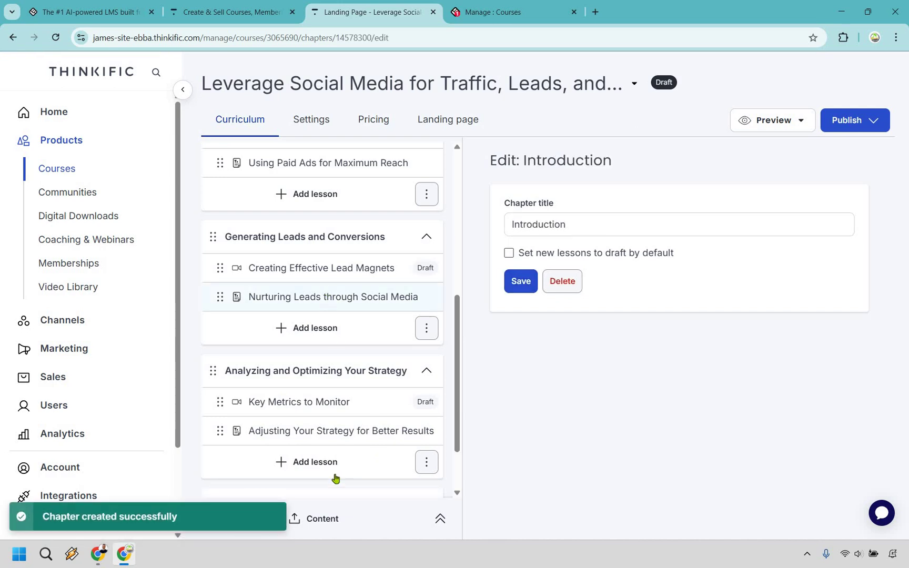
scroll(335, 476, "down", 1)
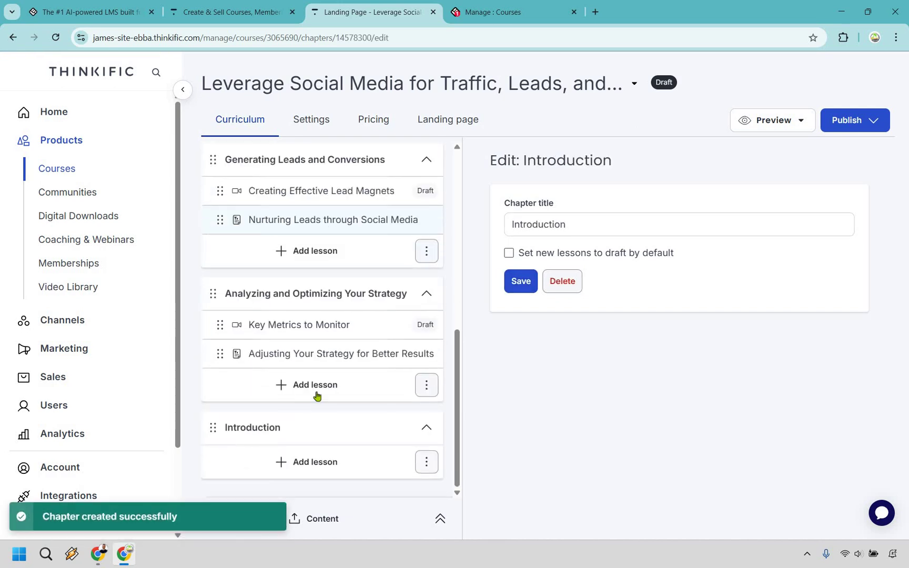
Add a video lesson titled 'Introduction' to the Introduction chapter using Introduction.mp4
left_click(319, 463)
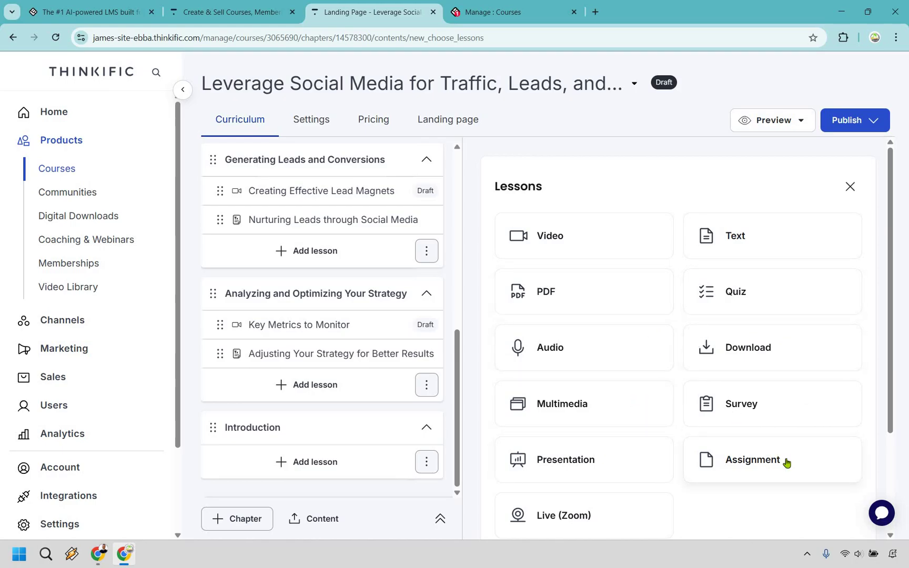
left_click(629, 237)
left_click(631, 238)
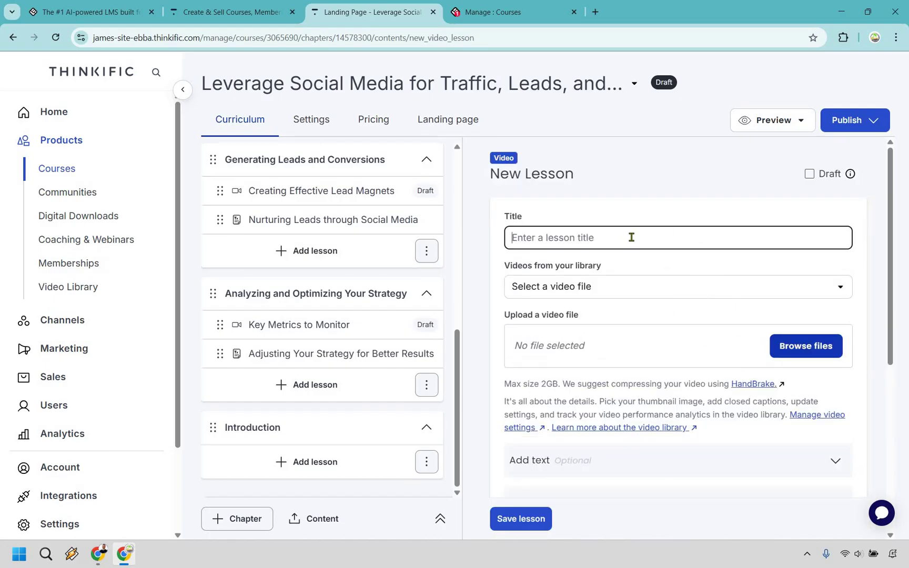
type("Introduction")
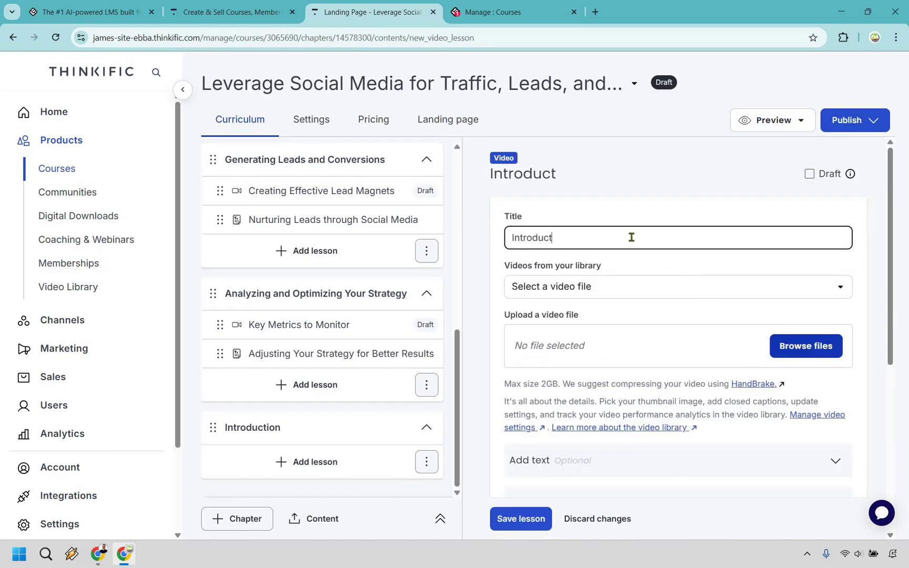
left_click(644, 294)
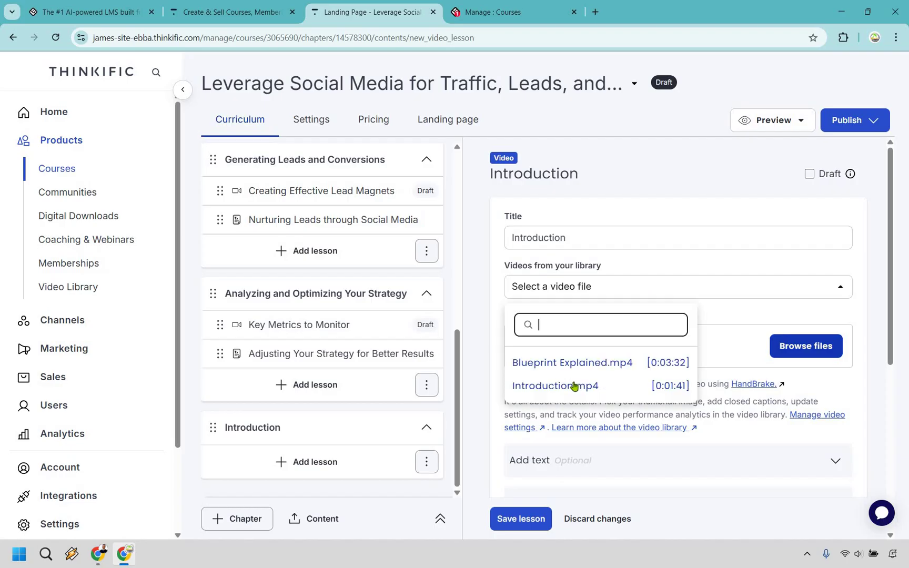
left_click(575, 387)
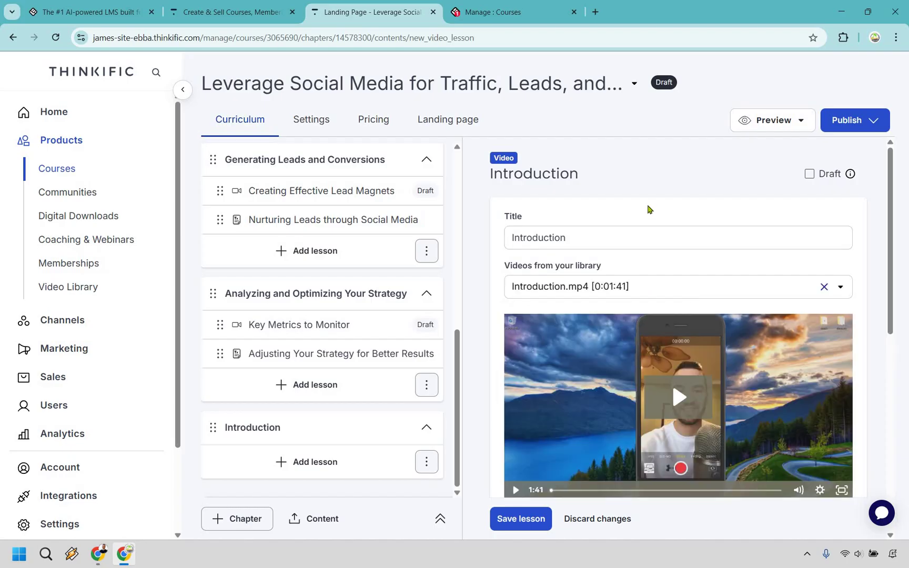
Expand the lesson's text and downloads areas, then save the lesson
scroll(692, 315, "down", 3)
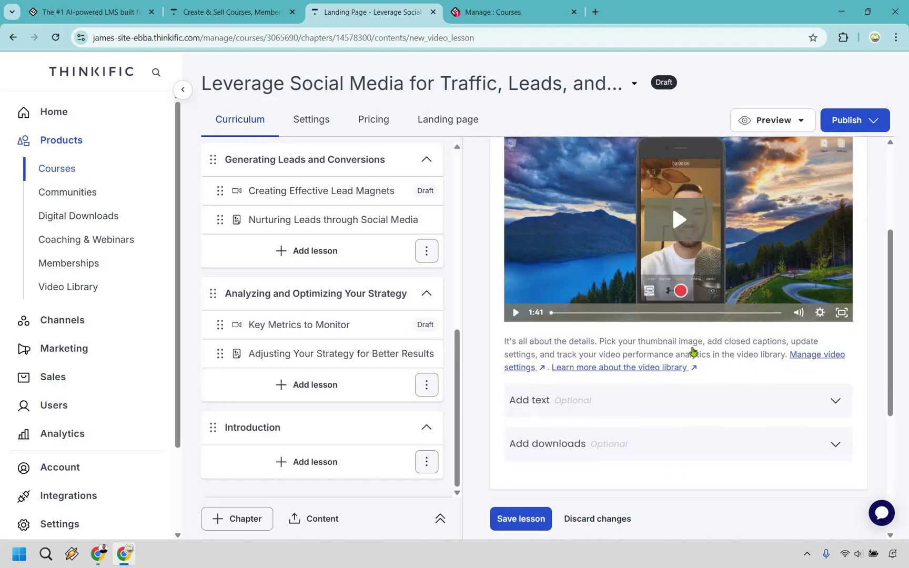
left_click(676, 327)
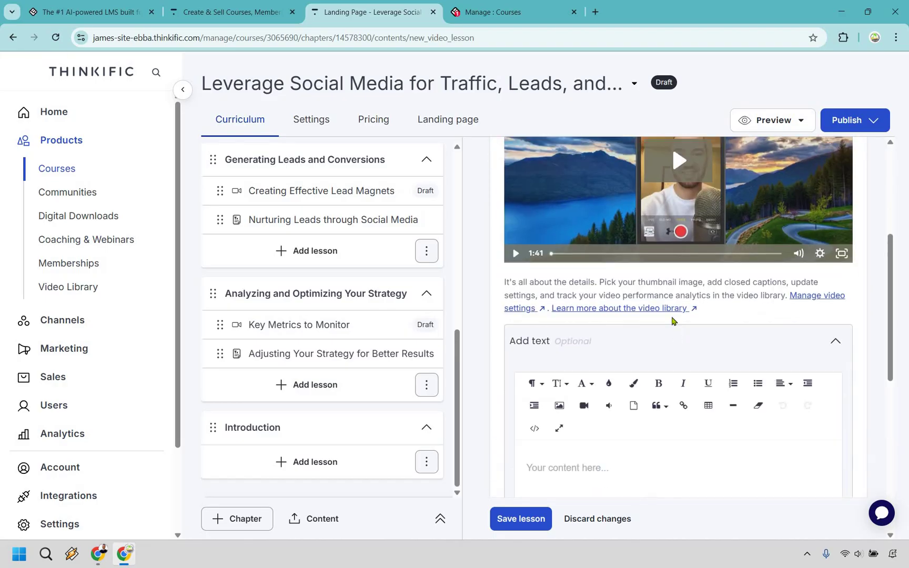
scroll(673, 284, "down", 6)
left_click(589, 260)
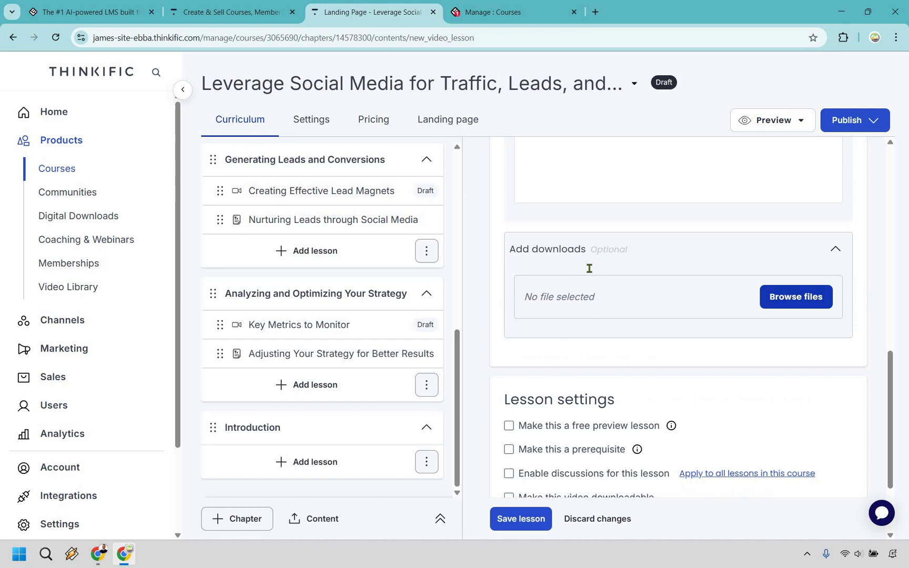
scroll(535, 318, "down", 1)
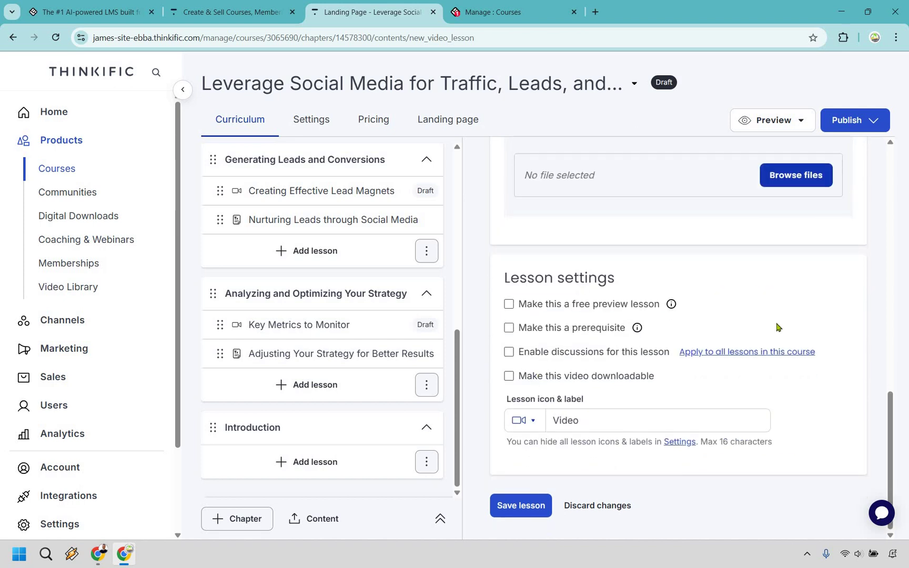
left_click(522, 520)
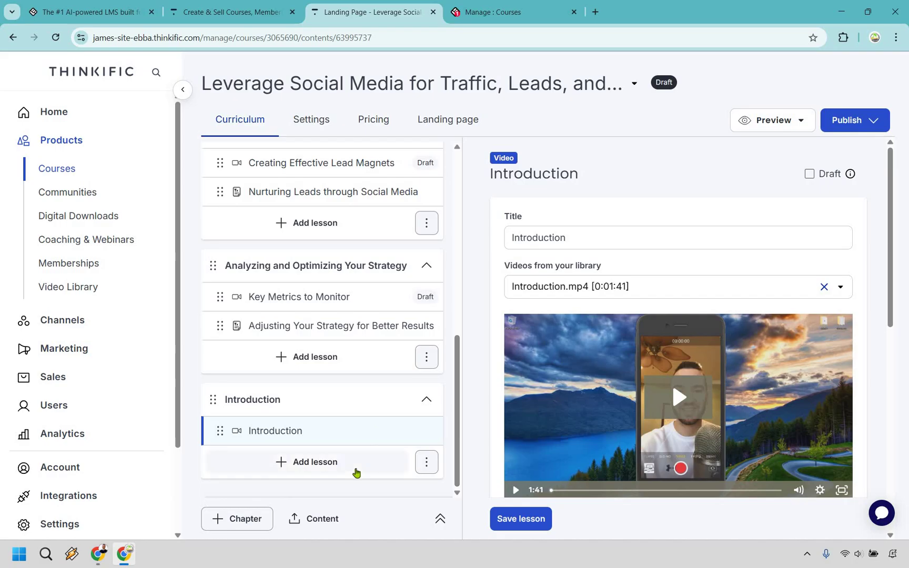
Review the course Settings and Pricing, leaving the course Free
left_click(319, 129)
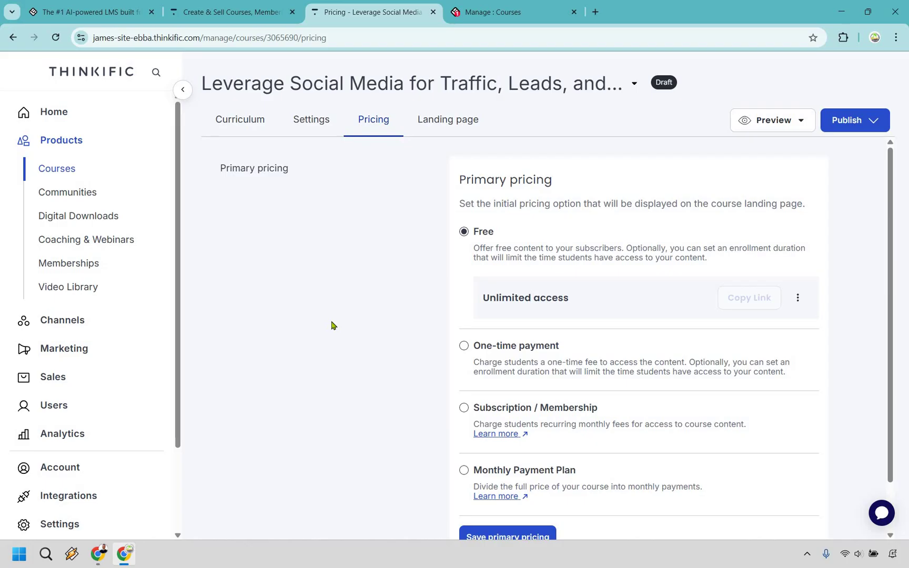
left_click(296, 112)
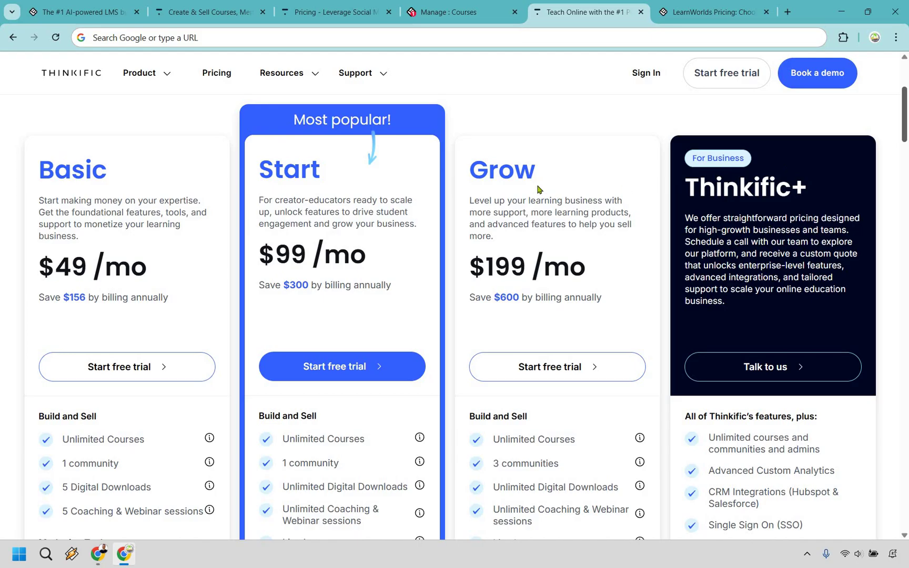
Highlight 'and no transaction fees' on Thinkific's plans page, then move to LearnWorlds pricing
scroll(513, 179, "up", 3)
left_click_drag(513, 179, 779, 178)
left_click(778, 177)
scroll(778, 160, "down", 2)
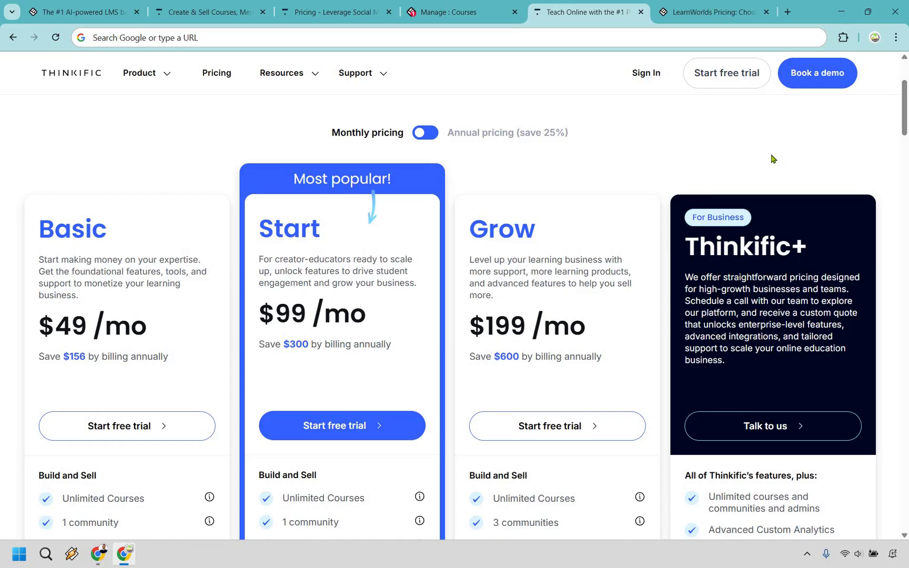
key("ctrl+Tab")
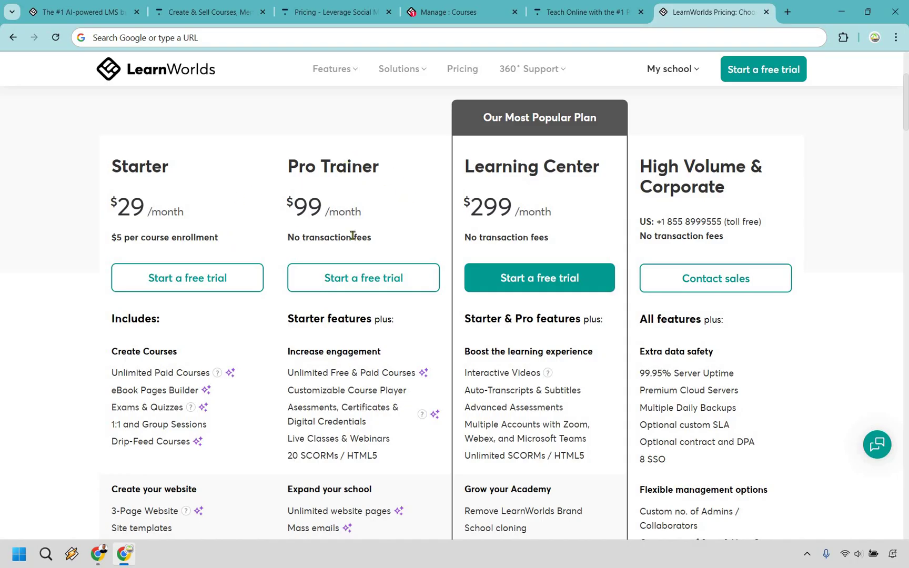
Revisit Thinkific's pricing tab, then return to the LearnWorlds home page
left_click(546, 21)
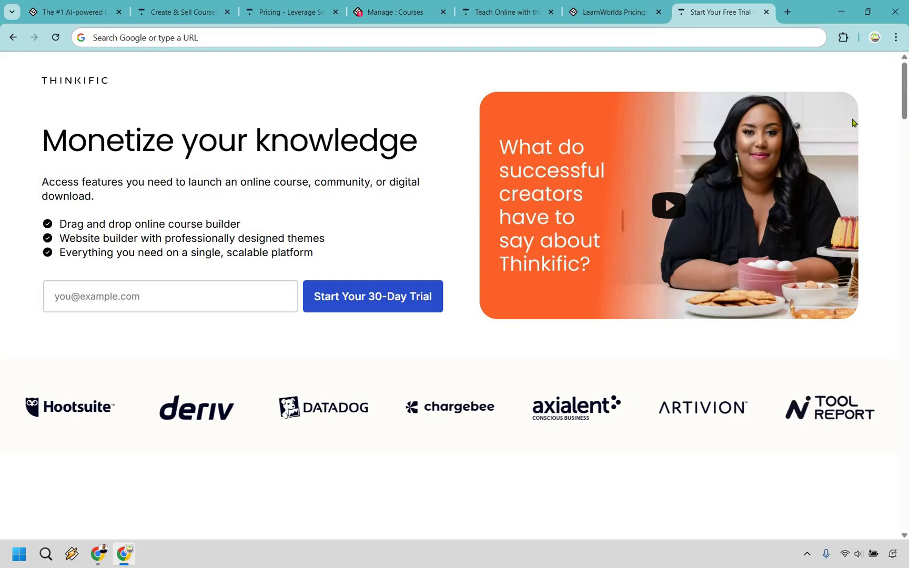
left_click(79, 6)
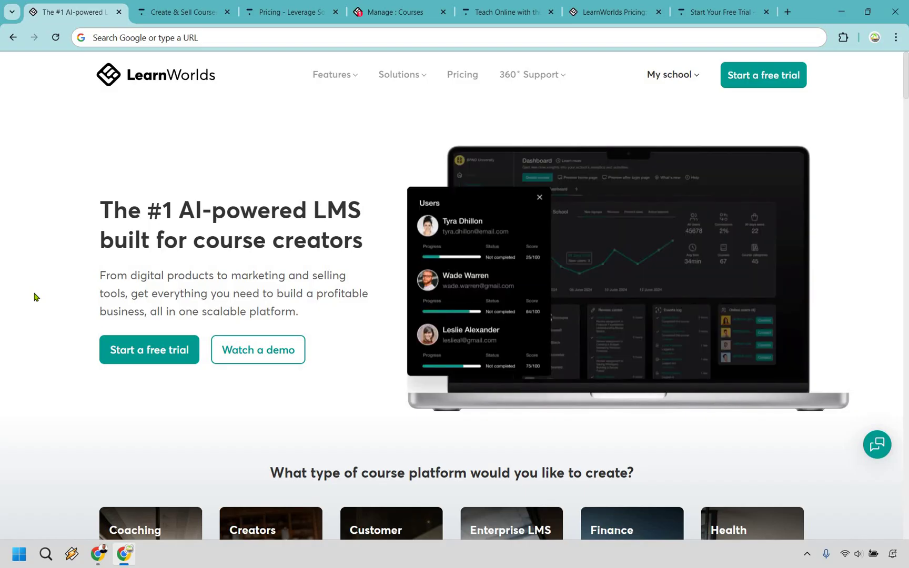
Advance the Island Social course wizard, accepting the island-social URL
left_click(400, 11)
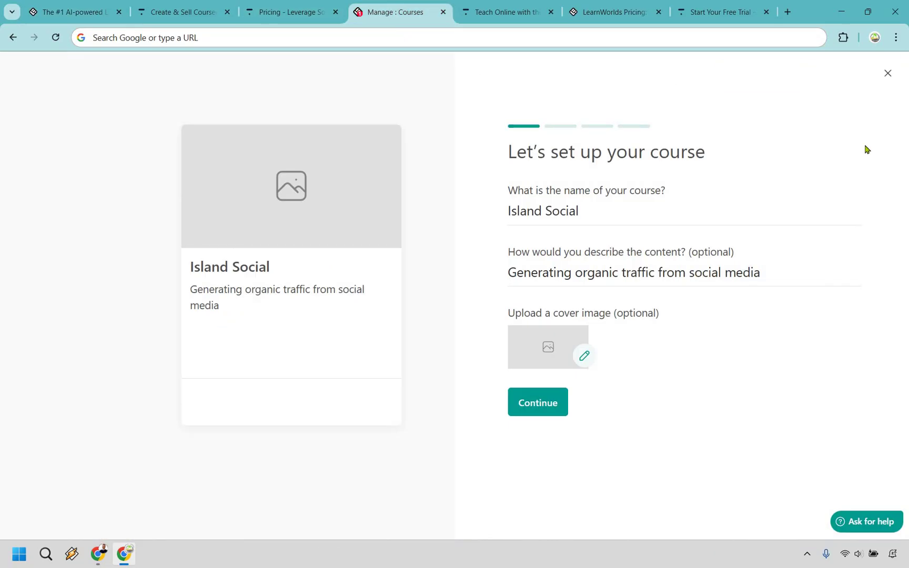
left_click(539, 404)
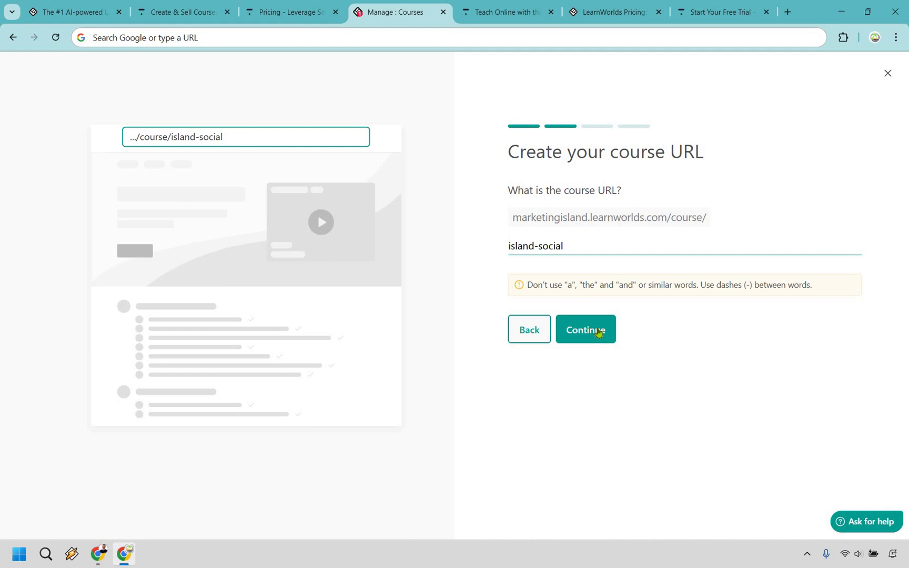
left_click(598, 332)
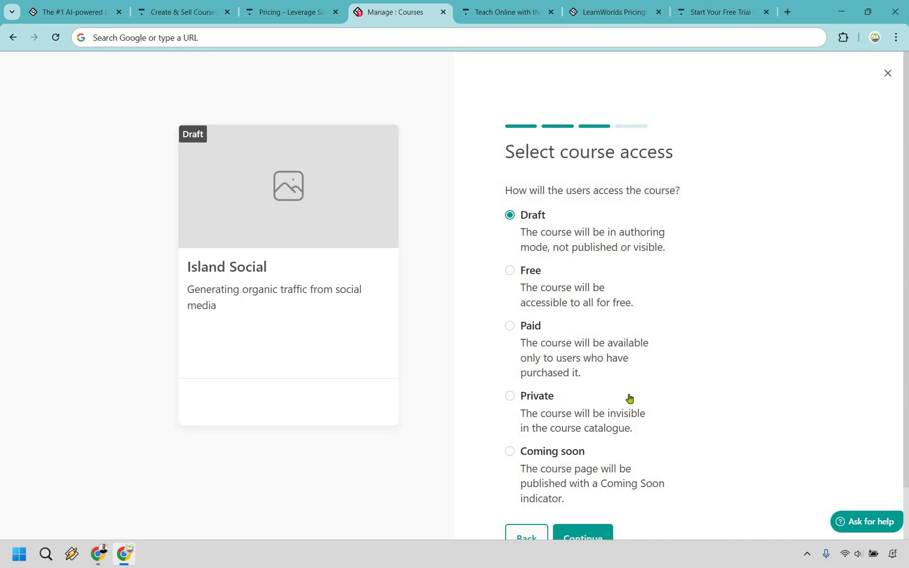
Make the course Paid with price 97 and discounted price 47
left_click(510, 326)
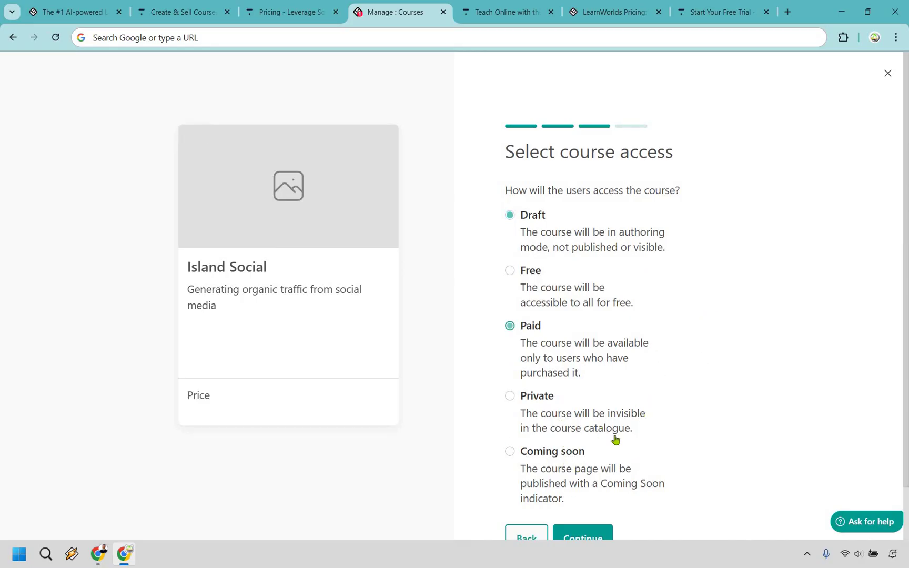
scroll(587, 478, "down", 1)
left_click(591, 475)
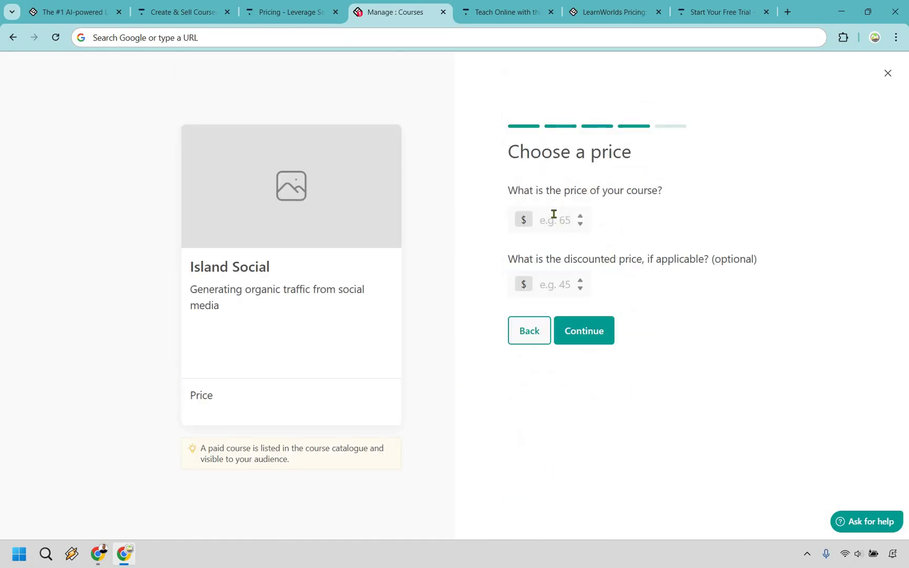
left_click(554, 215)
type("97")
left_click(564, 283)
type("4")
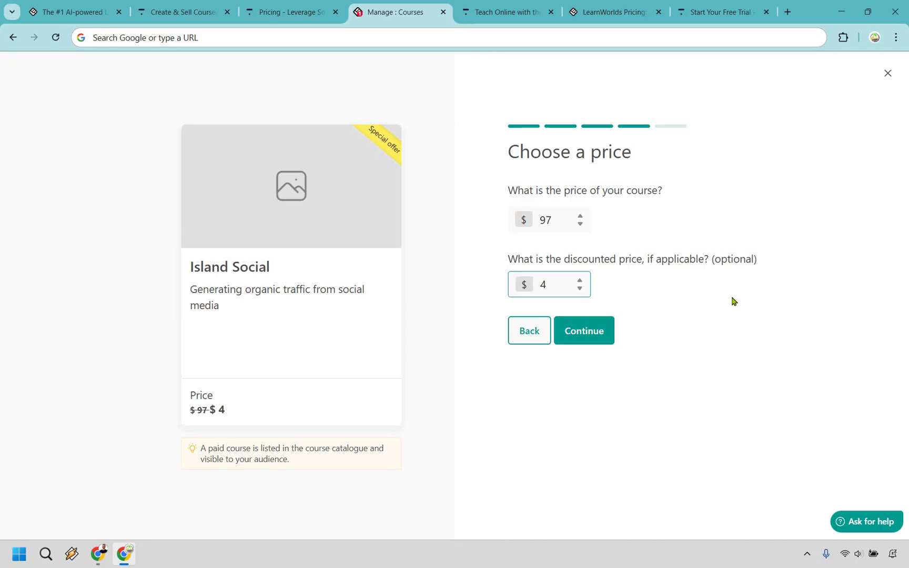
type("7")
Finish setup and choose to build the Island Social outline with AI
left_click(598, 338)
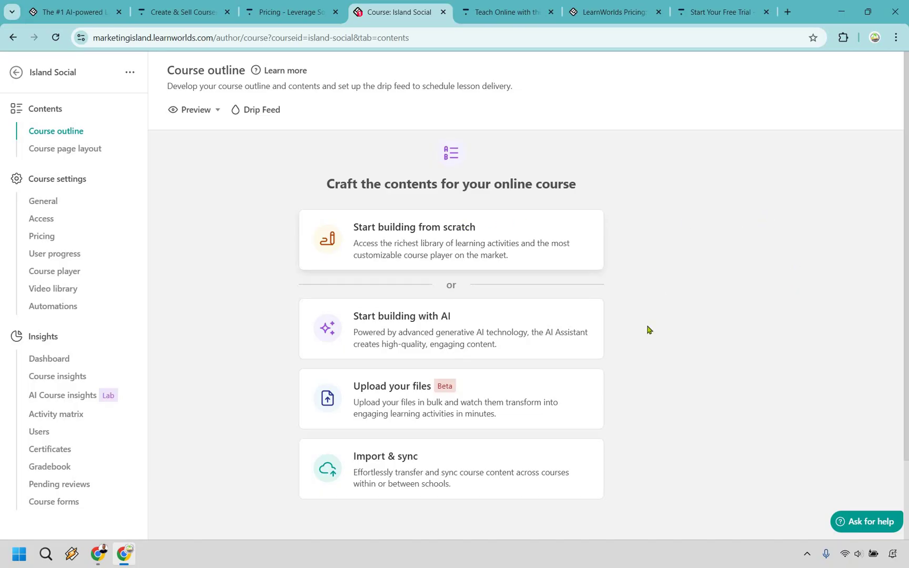
left_click(551, 339)
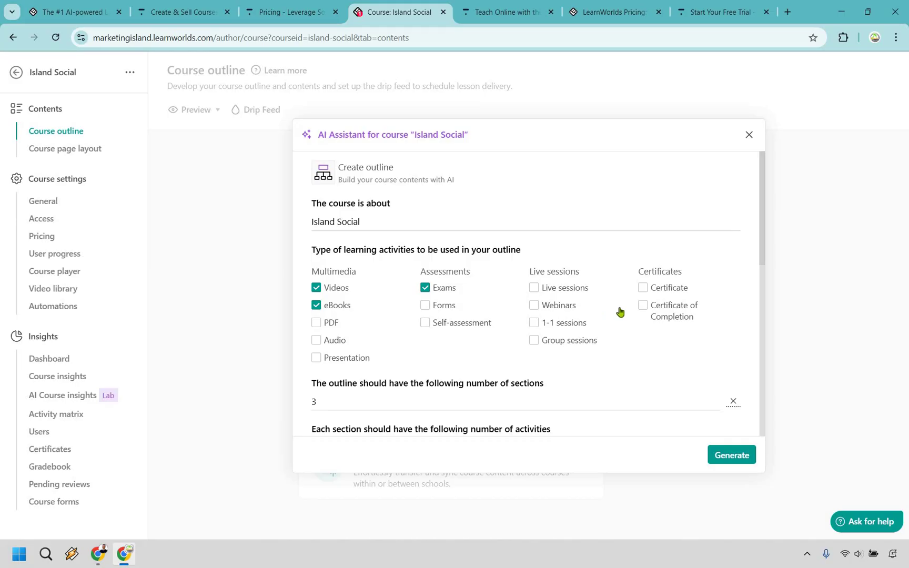
scroll(713, 421, "down", 5)
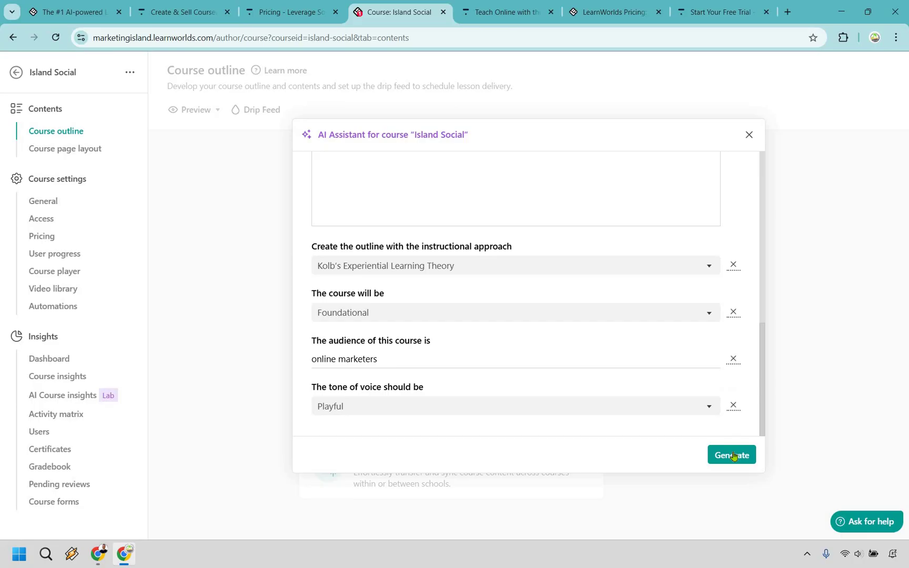
Generate the AI outline for Island Social, review the proposed sections, and insert it into the course
left_click(733, 455)
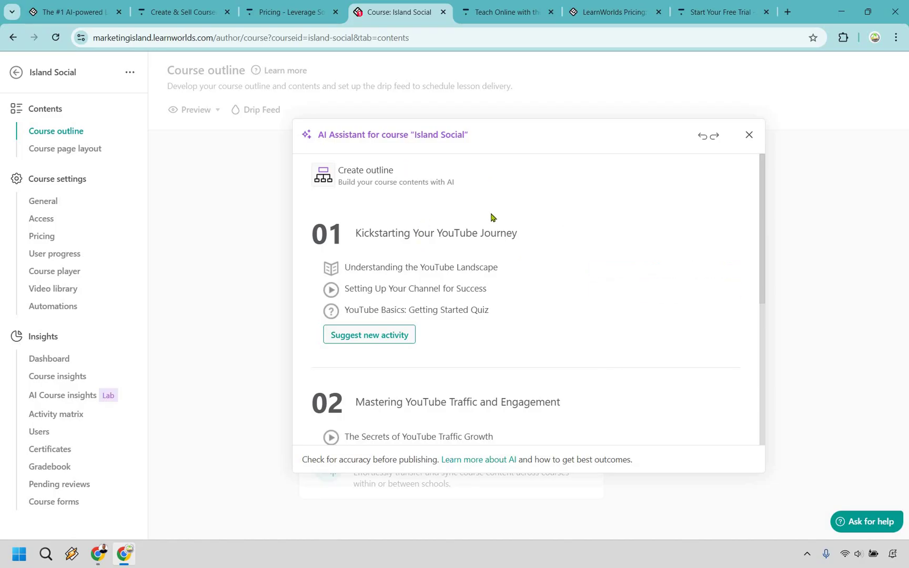
mouse_move(552, 242)
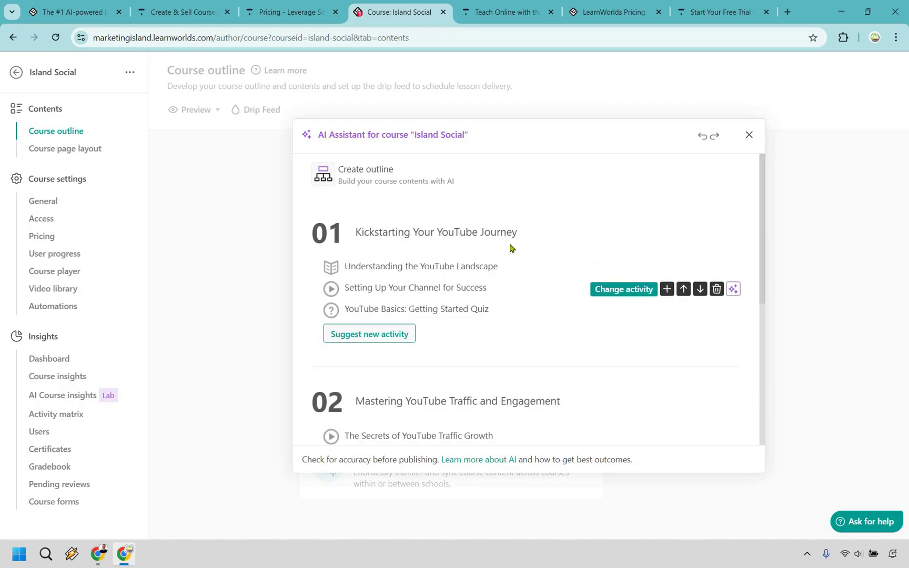
scroll(509, 249, "down", 1)
scroll(531, 225, "down", 2)
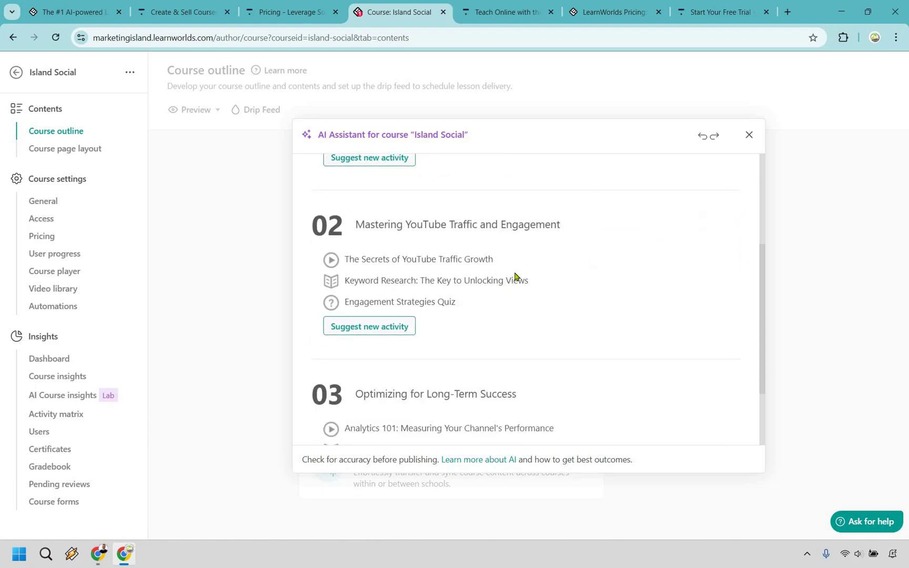
scroll(537, 258, "down", 2)
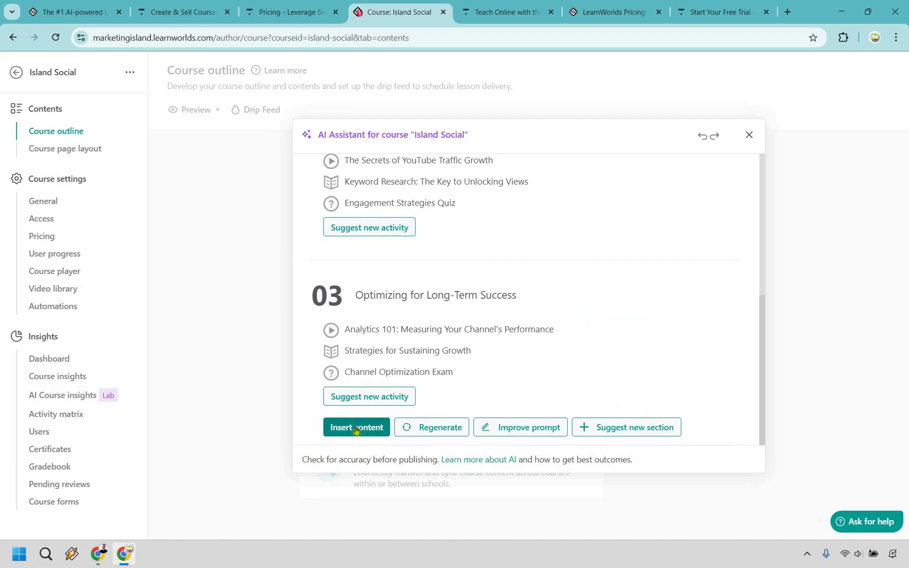
left_click(357, 428)
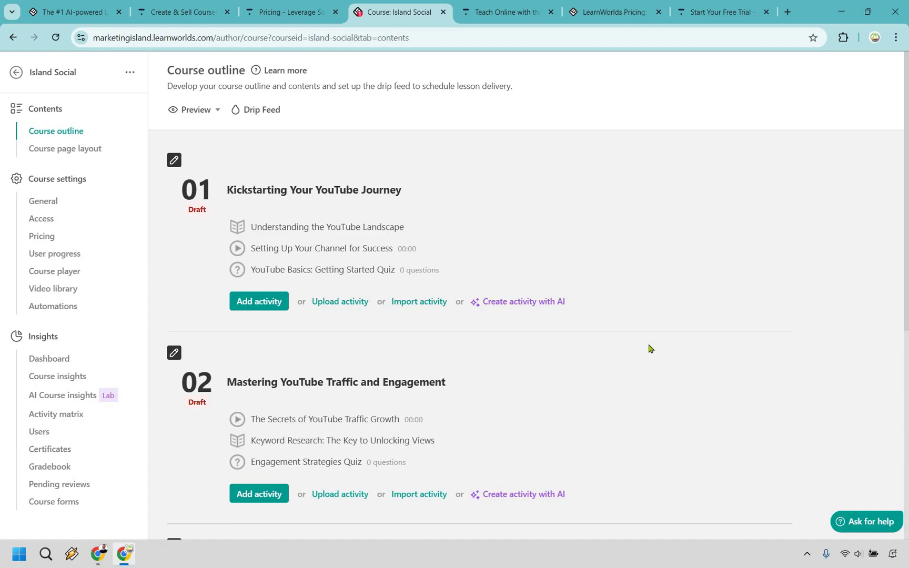
Add and save a new section titled 'Intro' as section 04 of the outline
scroll(648, 349, "down", 6)
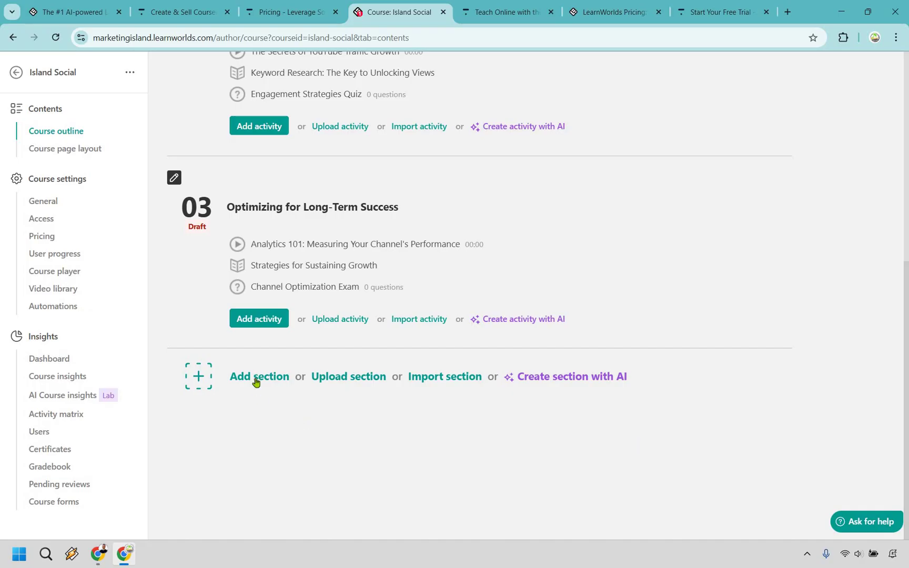
left_click(288, 367)
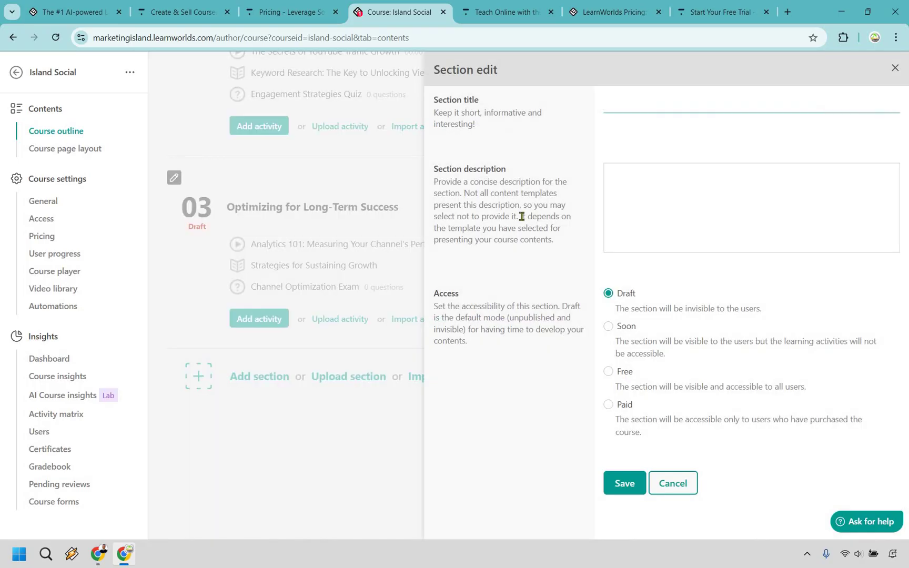
type("Intro")
key("Tab")
type("Intro")
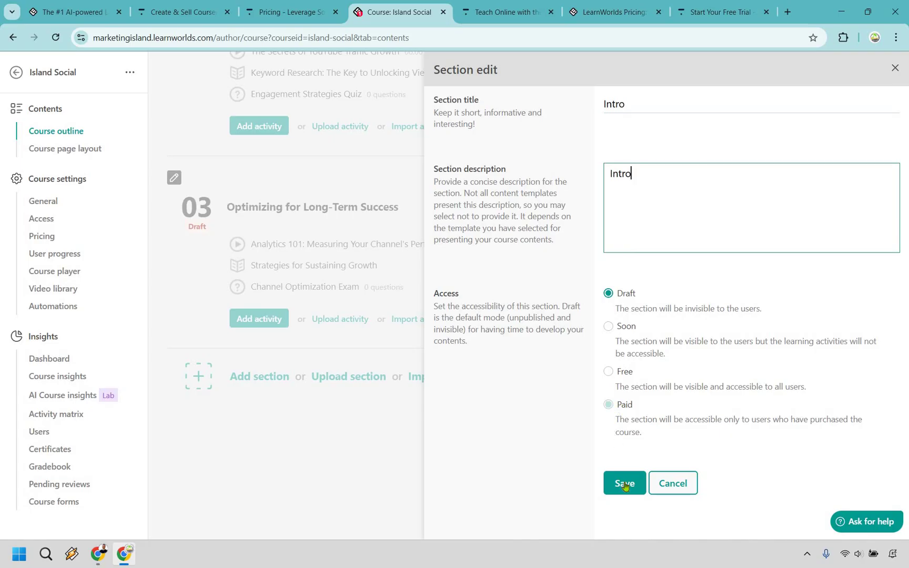
left_click(626, 484)
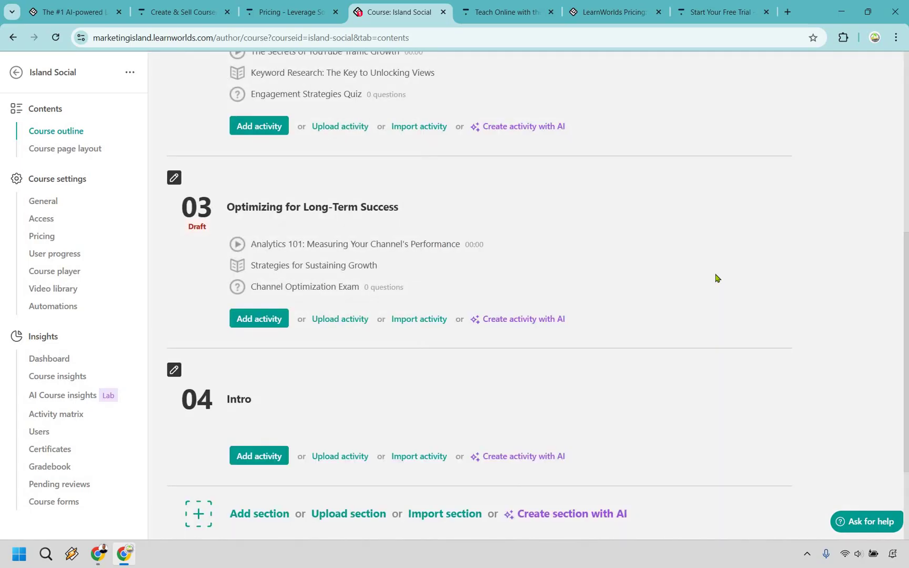
scroll(389, 285, "down", 3)
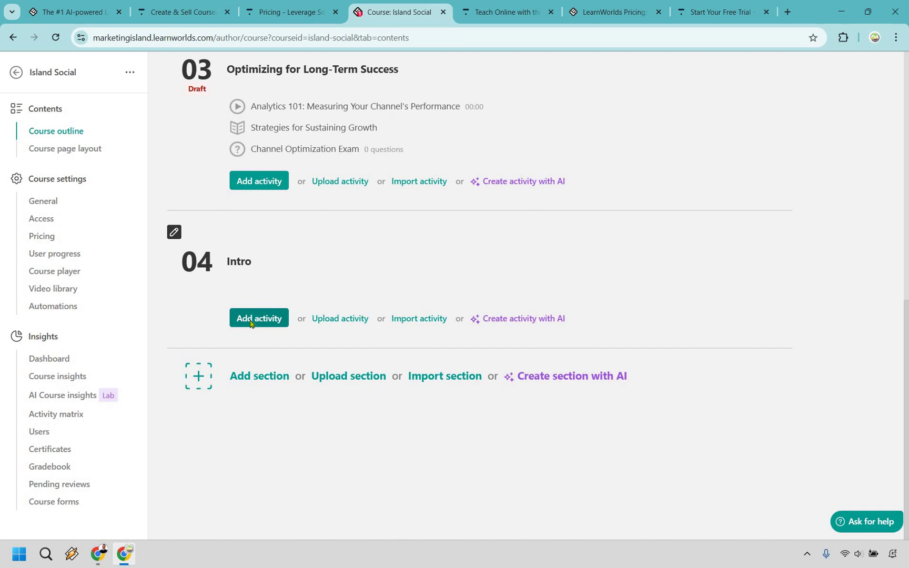
Start adding a learning activity under 04 Intro and look through the Live Sessions types
left_click(251, 322)
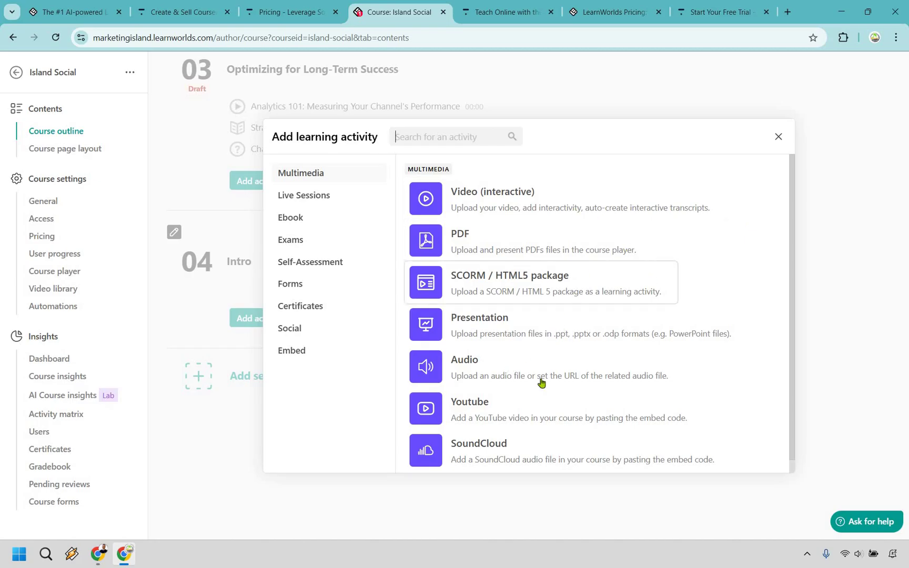
left_click(354, 203)
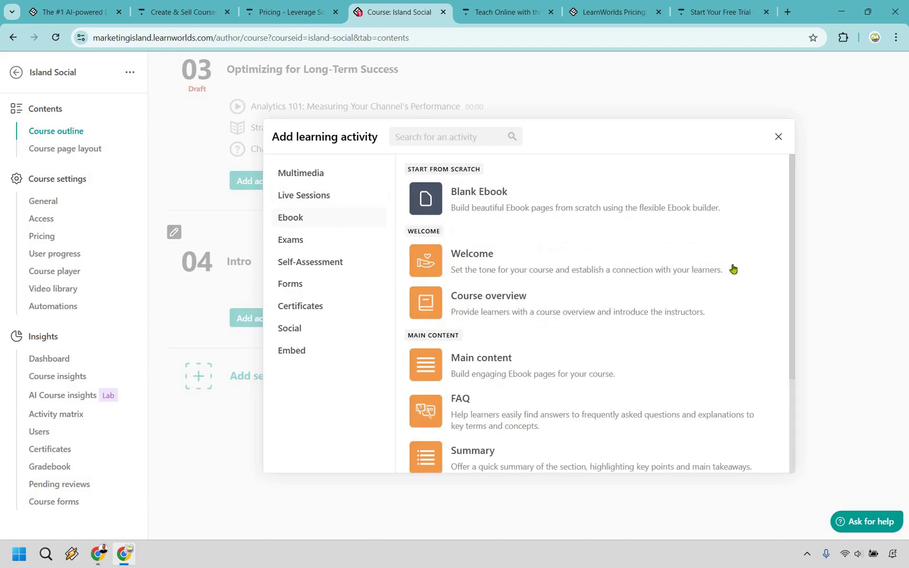
scroll(702, 233, "down", 1)
scroll(684, 240, "down", 1)
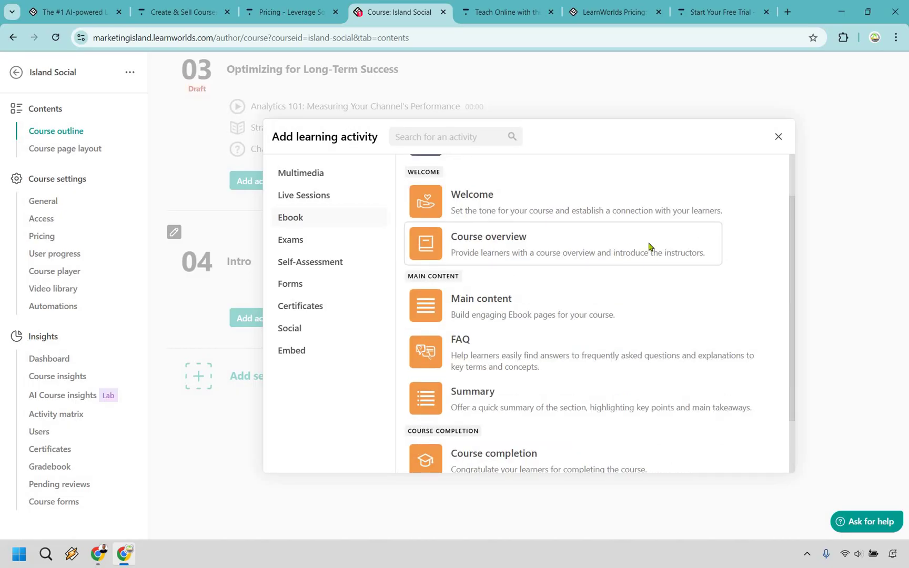
scroll(589, 269, "down", 1)
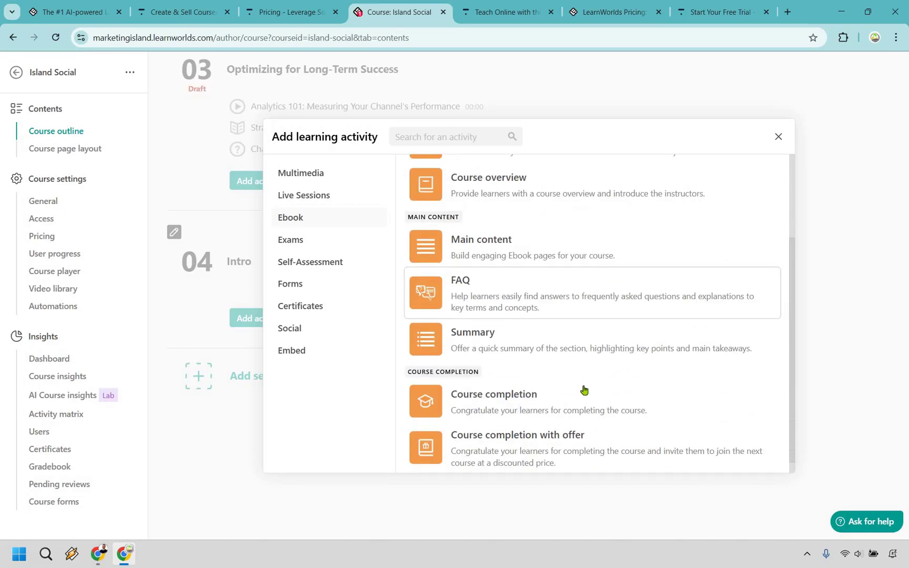
scroll(578, 390, "down", 1)
Browse the Exams, Self-Assessment, Certificates and Social activity types, then return to Multimedia
left_click(323, 247)
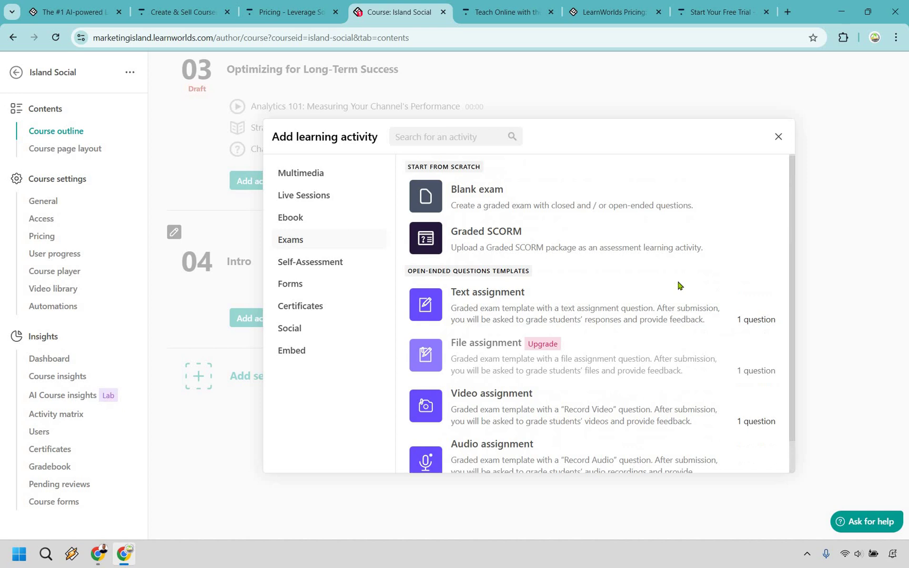
left_click(315, 264)
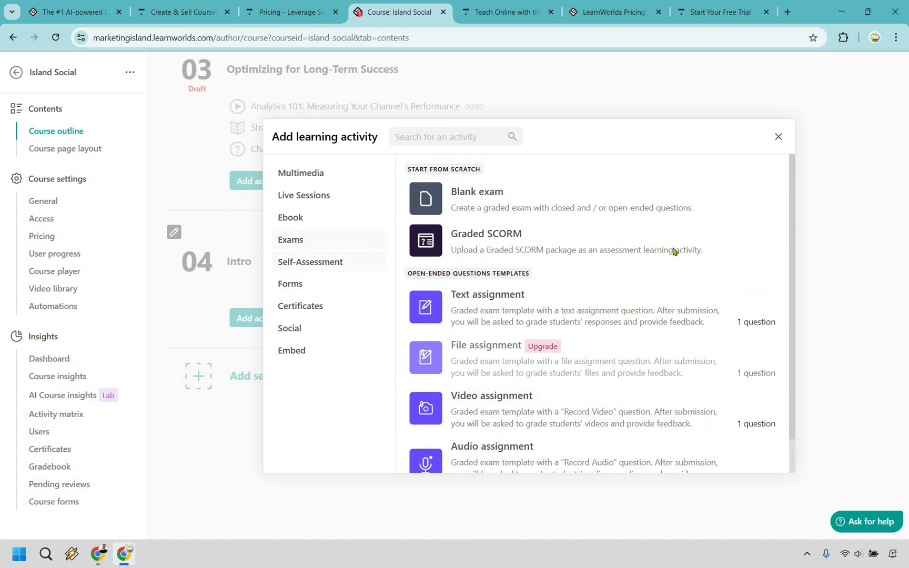
scroll(673, 256, "down", 4)
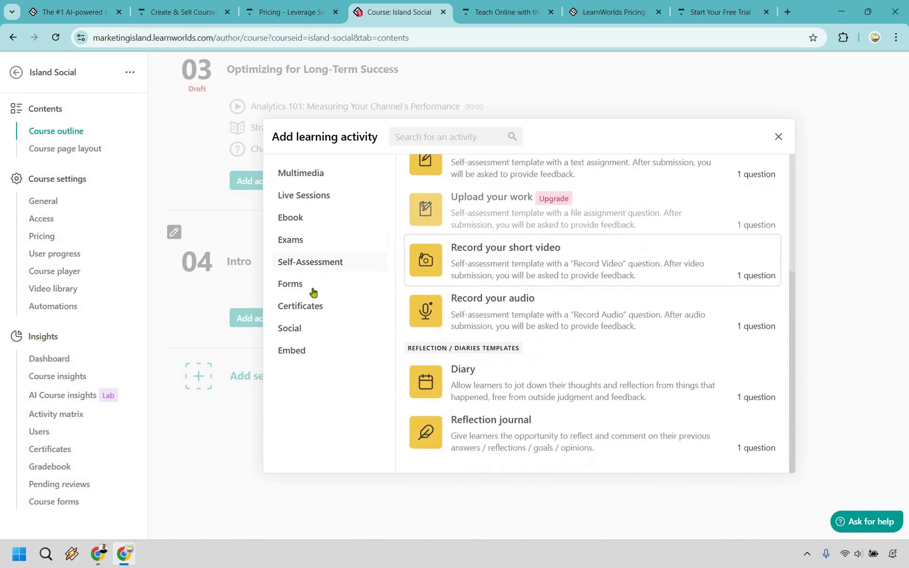
scroll(315, 297, "up", 4)
left_click(314, 309)
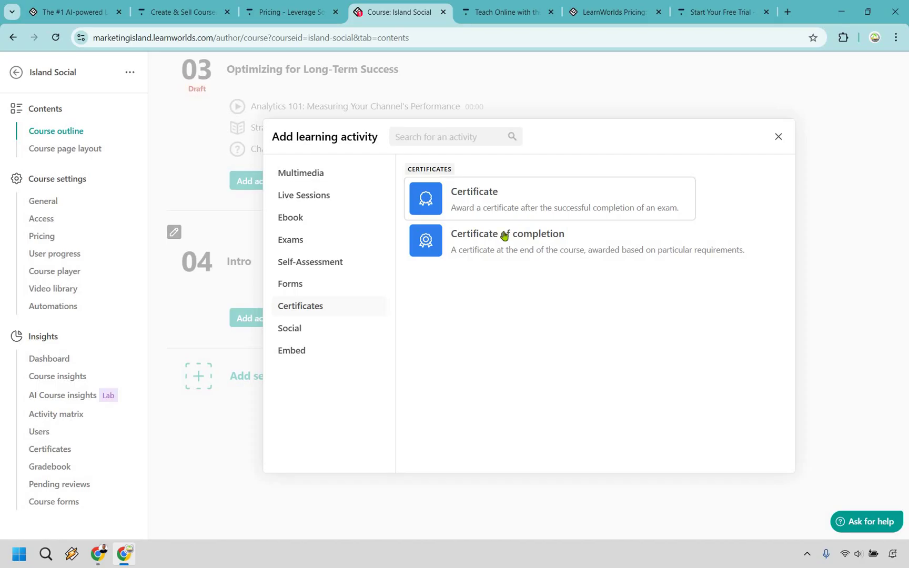
left_click(307, 335)
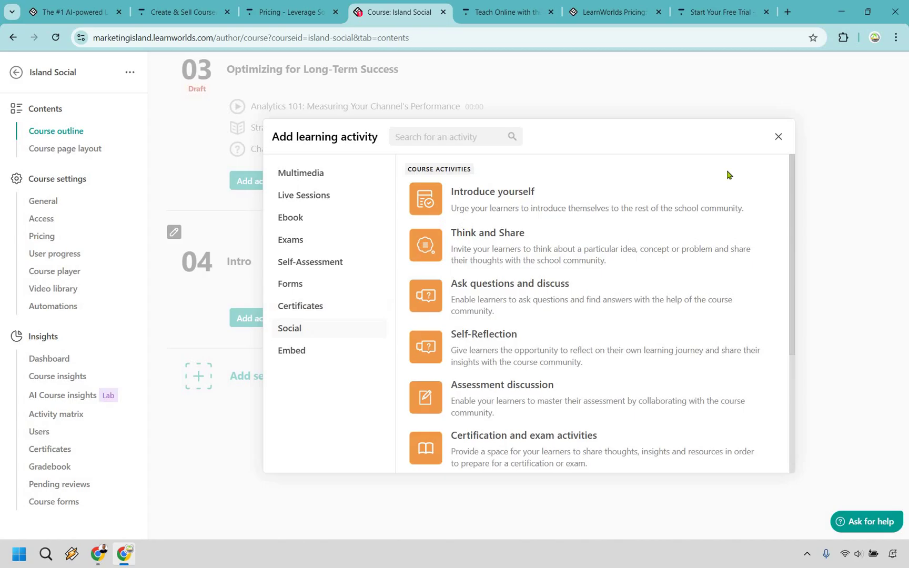
left_click(311, 177)
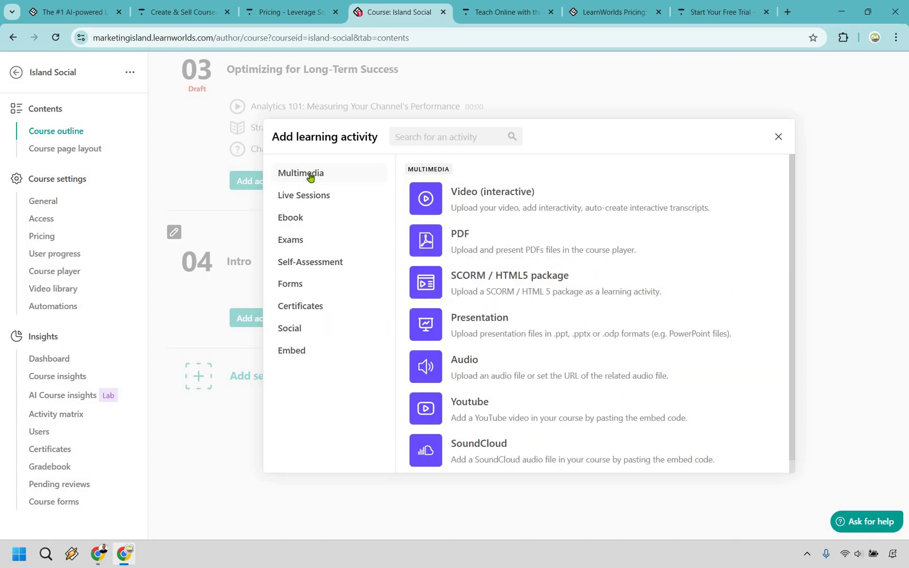
Add a Video (interactive) activity named 'Intro' with description 'Intro Video' and save it
left_click(540, 200)
type("Intro")
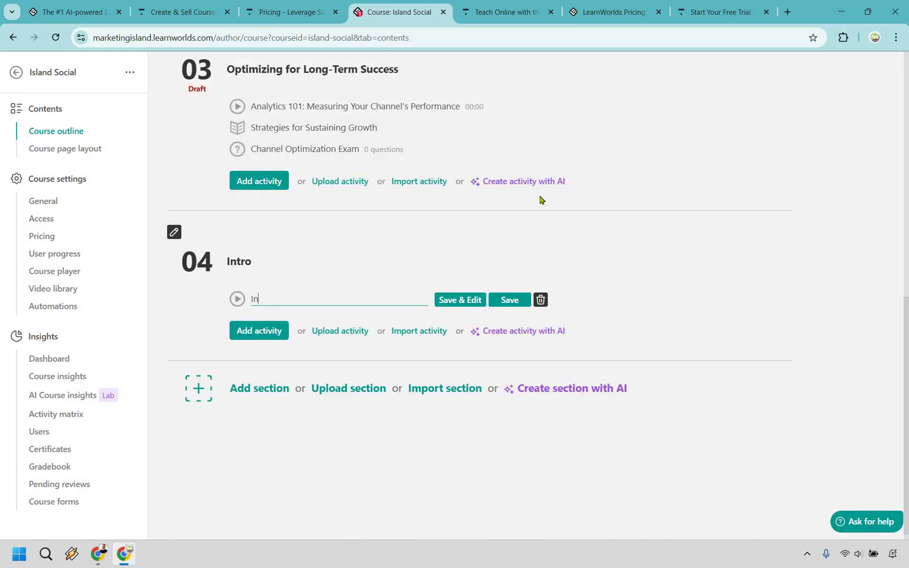
left_click(459, 302)
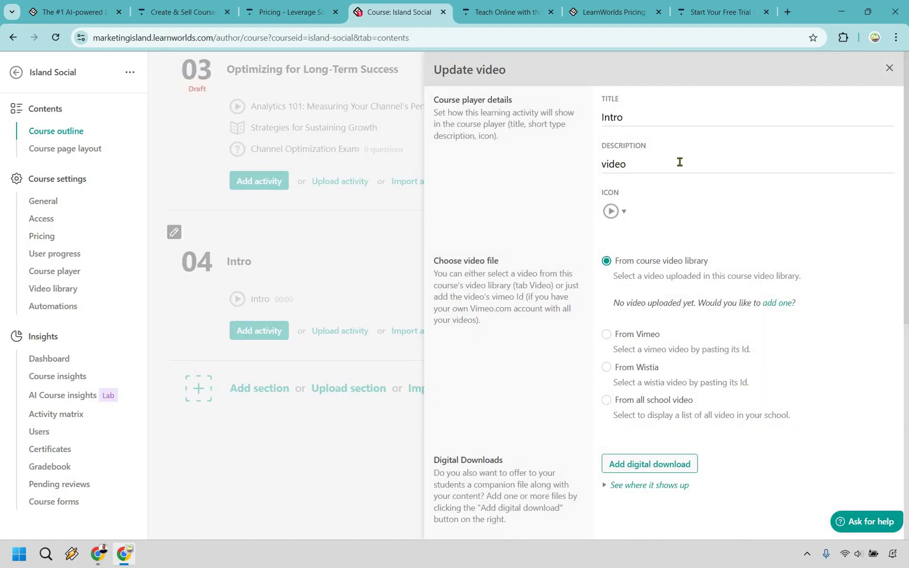
double_click(679, 162)
type("Intro Vi")
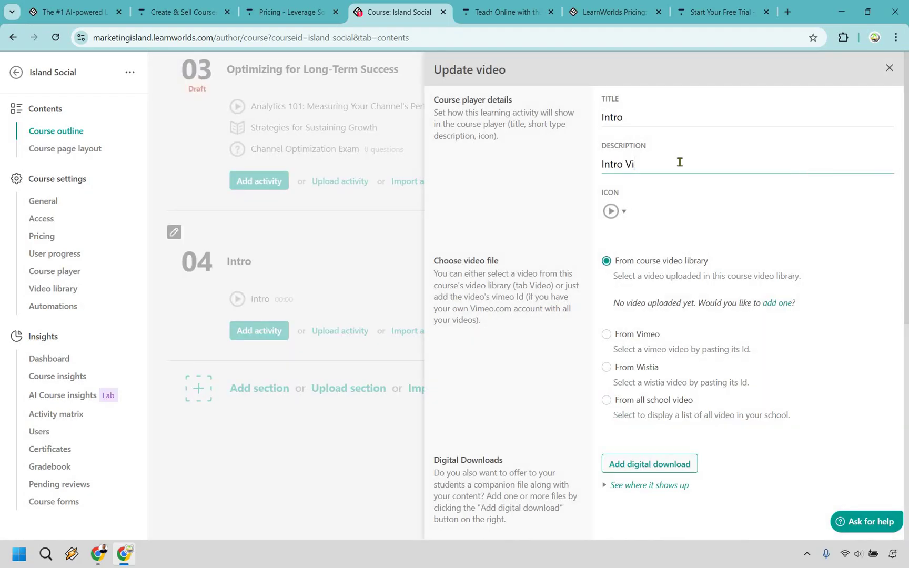
type("deo")
scroll(853, 241, "down", 1)
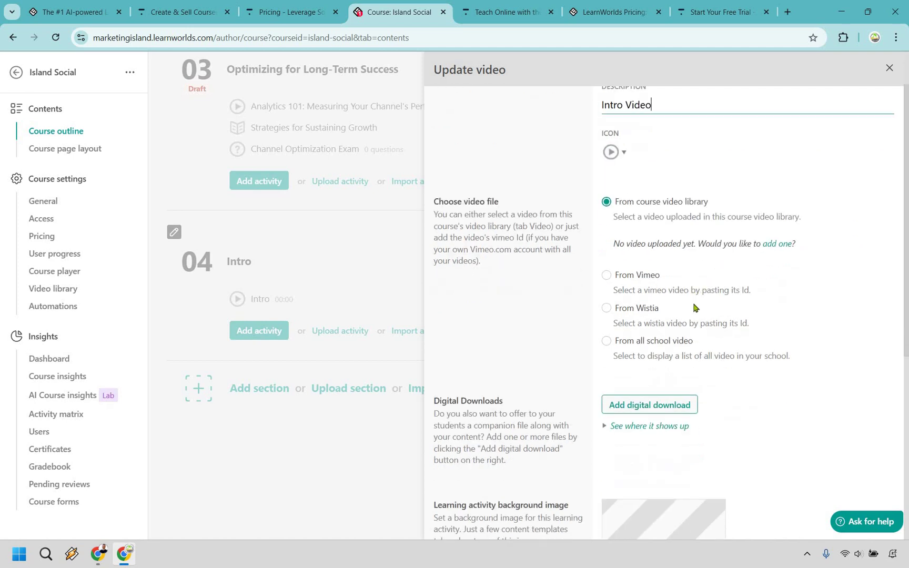
scroll(824, 197, "down", 3)
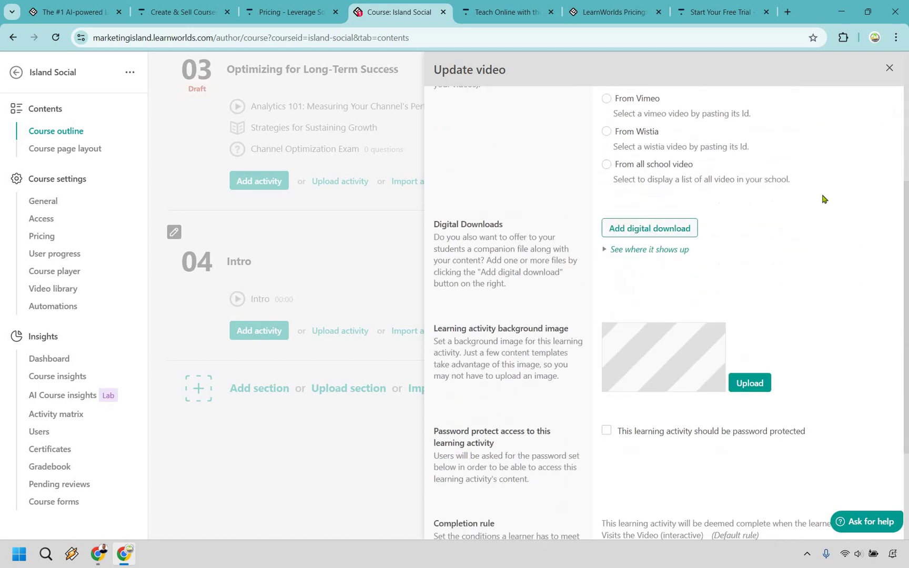
scroll(861, 243, "down", 2)
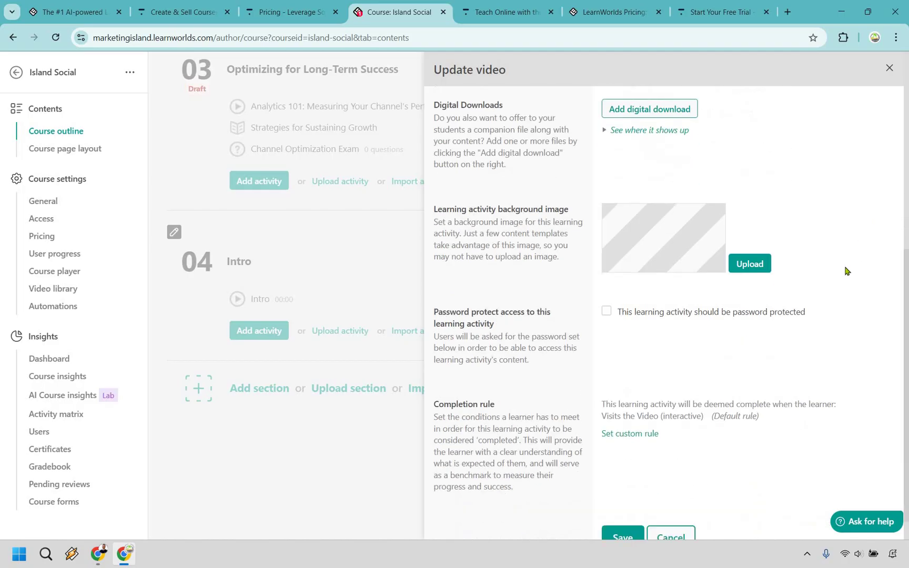
scroll(684, 290, "down", 1)
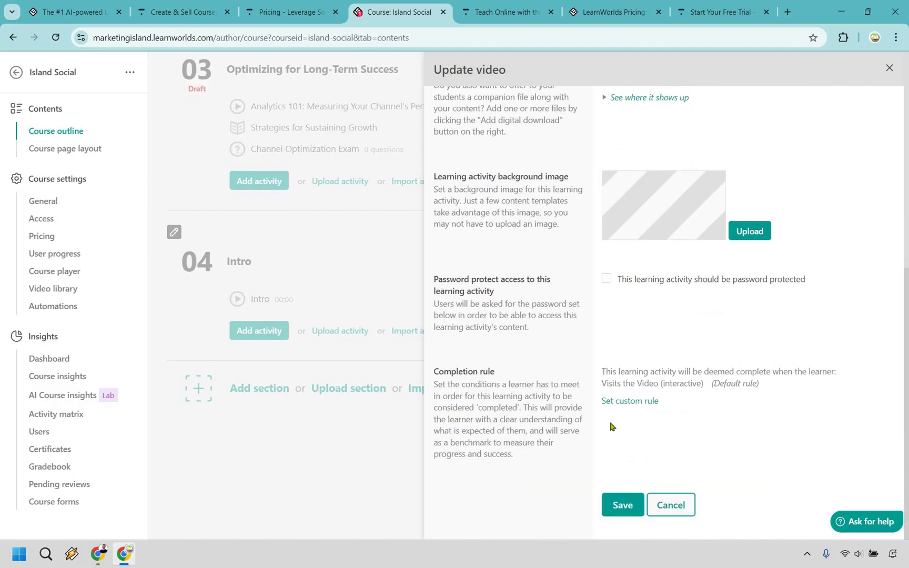
left_click(615, 506)
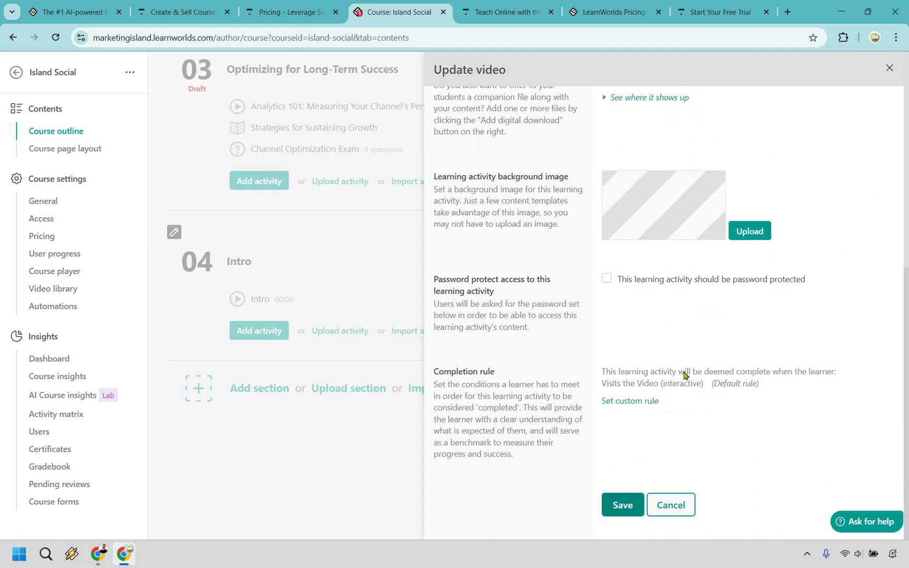
Scroll the outline back to the top and drag the Thinkific homepage tab to the first position
scroll(791, 382, "up", 10)
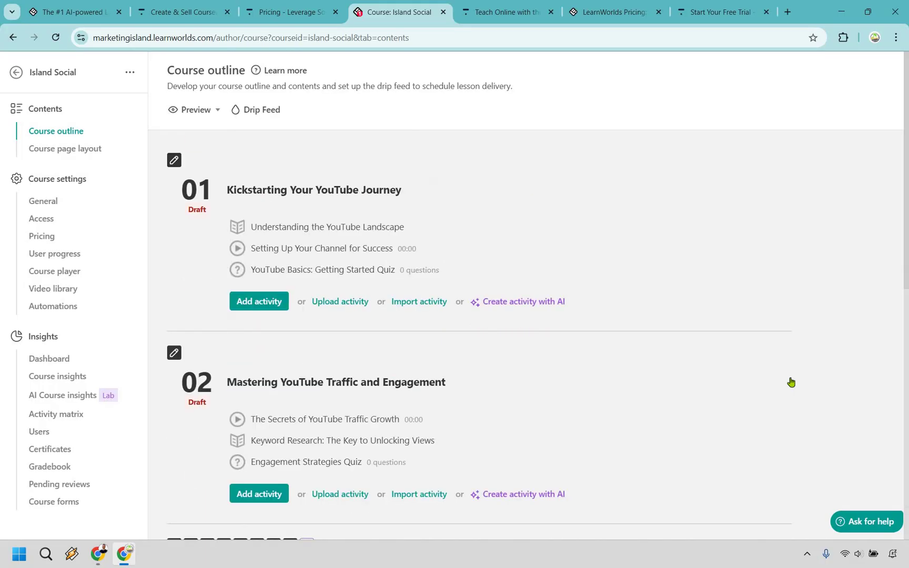
mouse_move(790, 382)
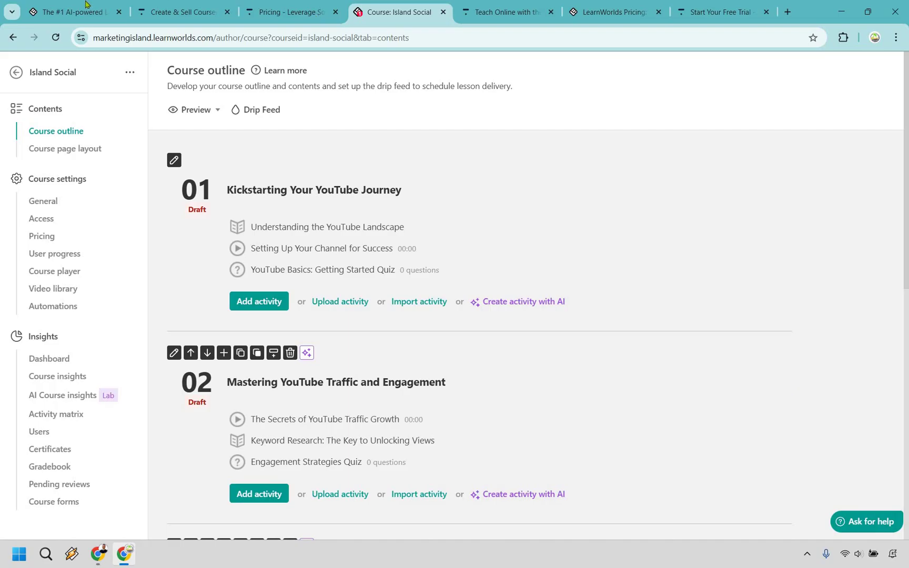
left_click_drag(174, 12, 73, 12)
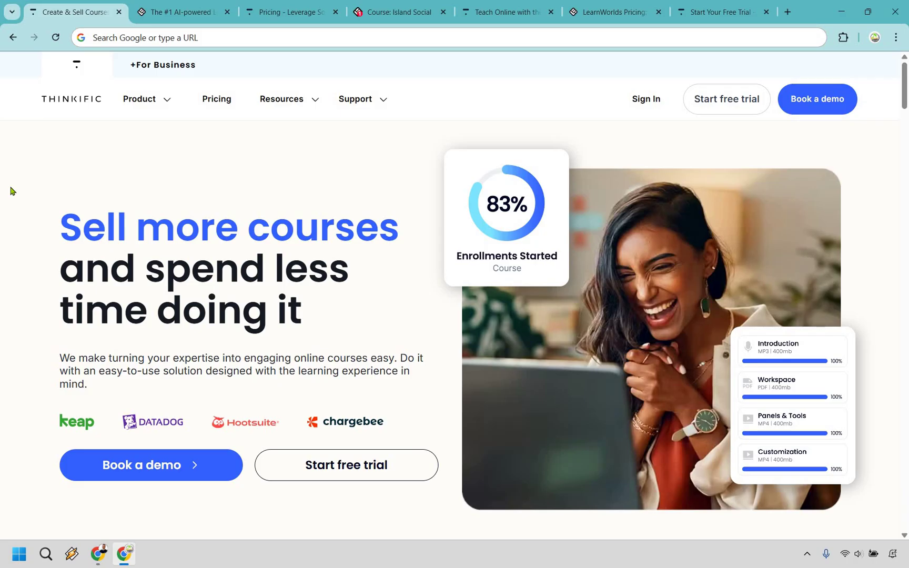
Glance at the LearnWorlds homepage, then jump to the Thinkific free trial signup tab with Ctrl+9
left_click(208, 8)
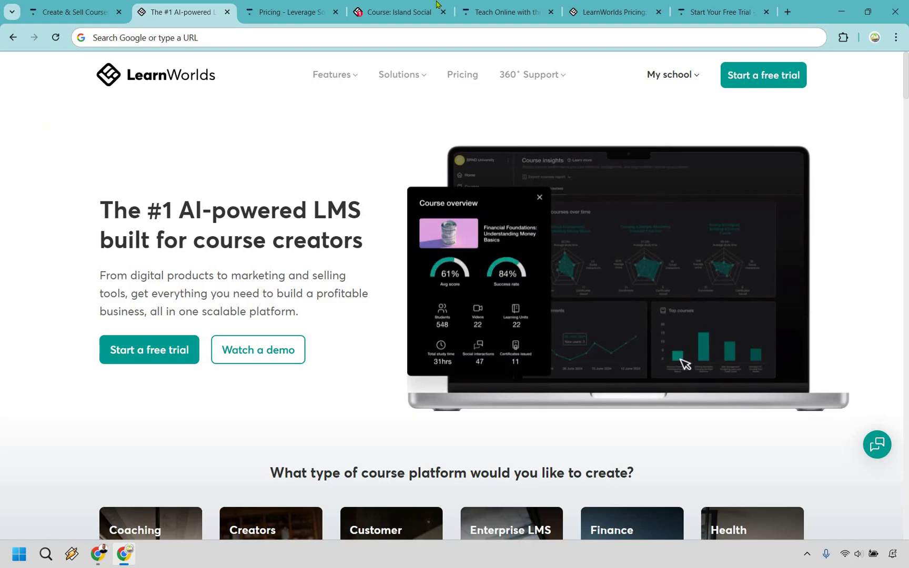
key("ctrl+9")
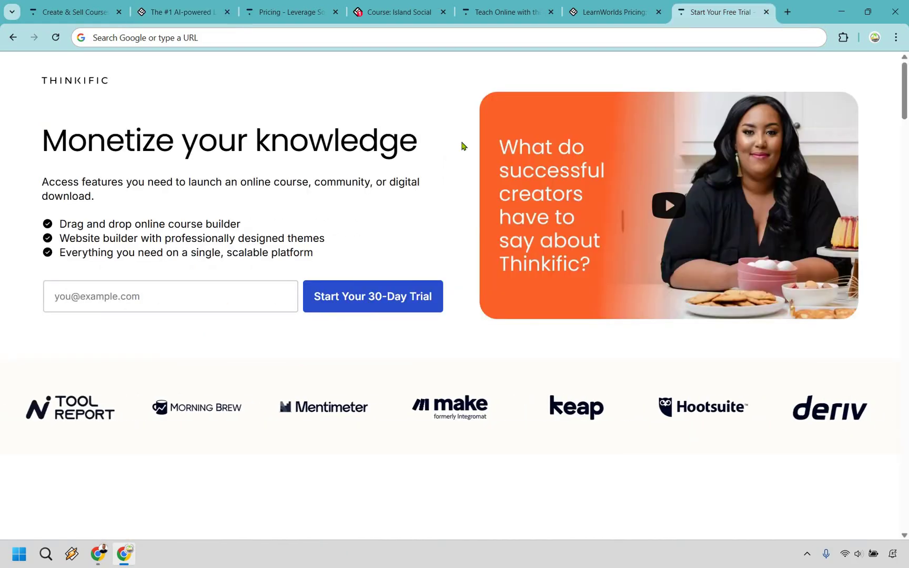